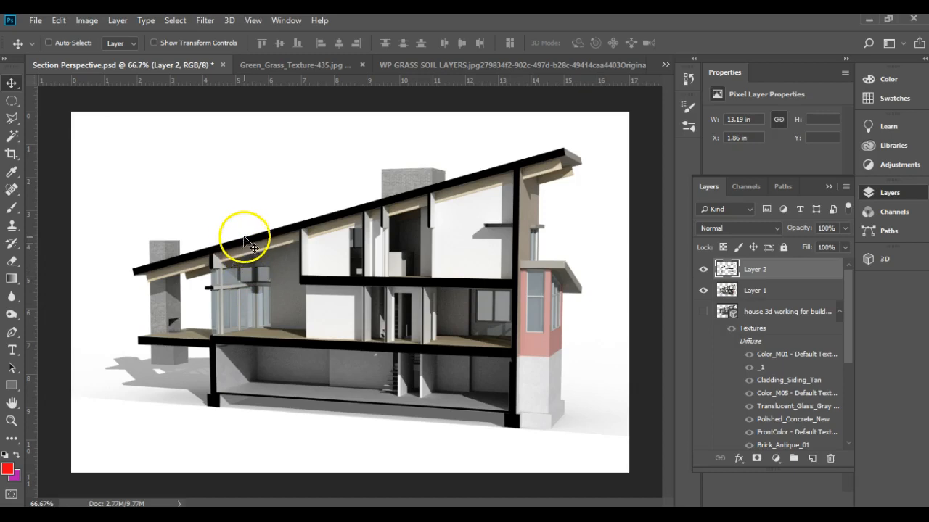
- Look through the open grass and soil texture images, finishing on the Section Perspective.psd document
click(284, 66)
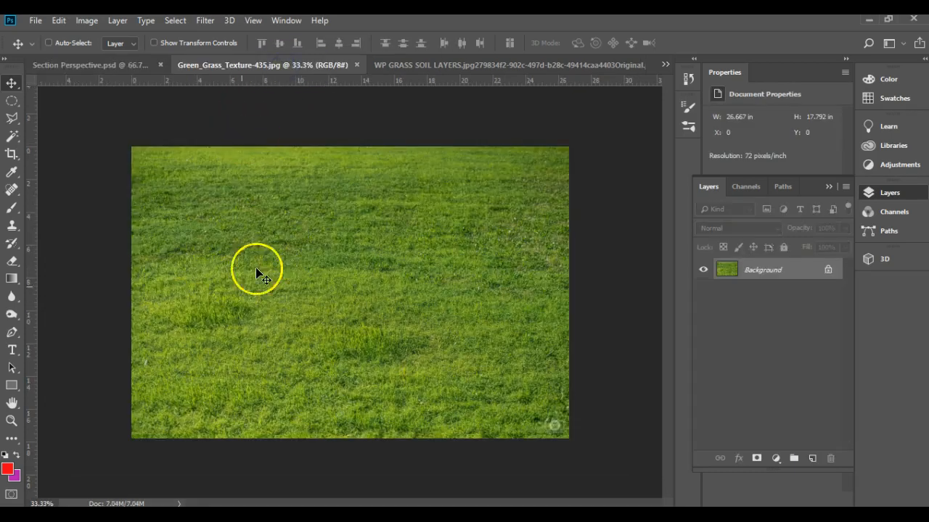
click(395, 60)
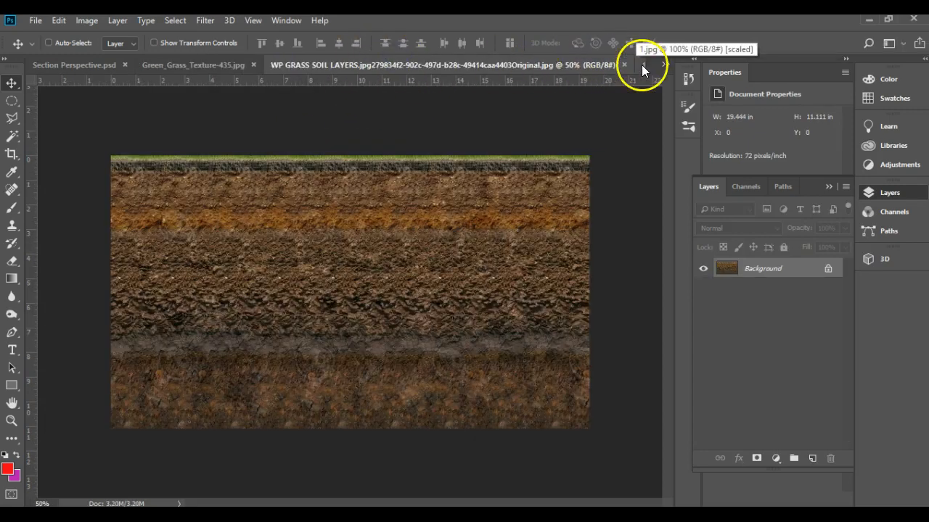
click(641, 64)
click(395, 65)
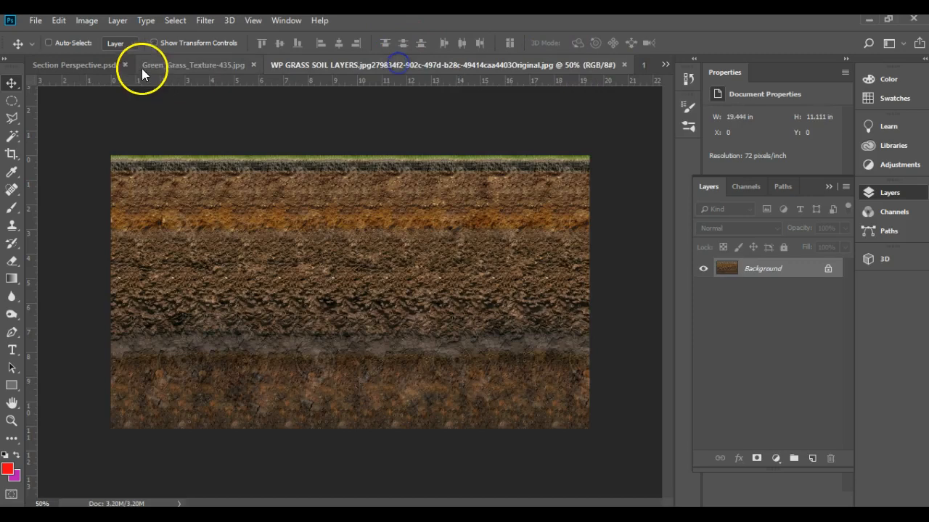
click(170, 65)
click(86, 64)
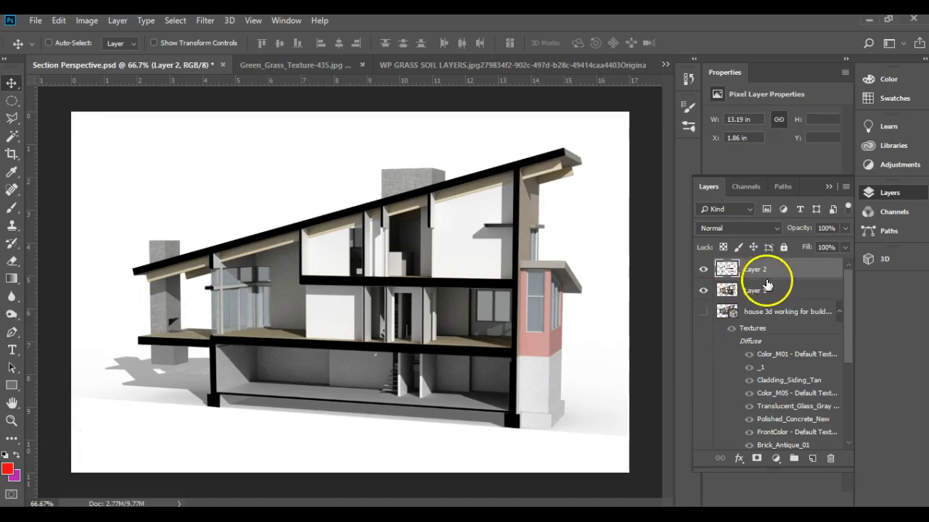
- On a new layer named "ground line", paint a straight black (#000000) 10 px brush line across the full canvas at the ground-floor slab
click(812, 460)
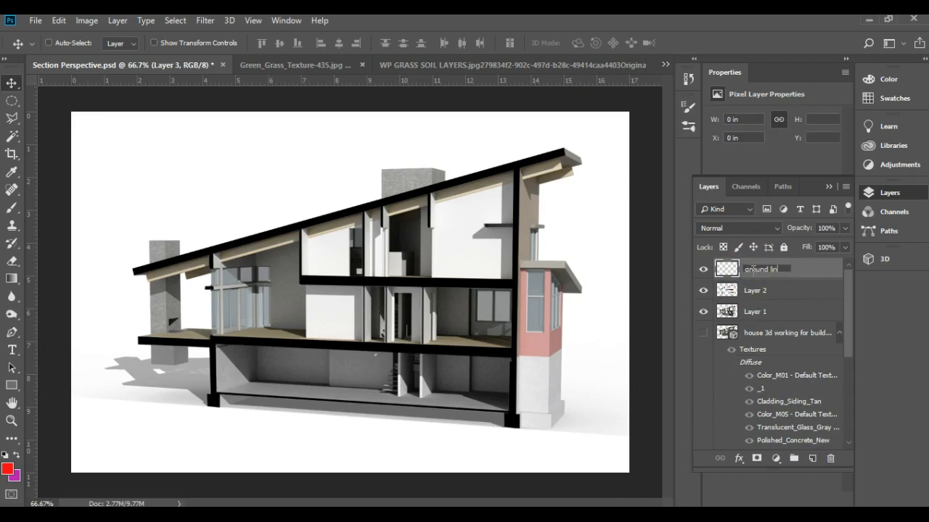
key(Return)
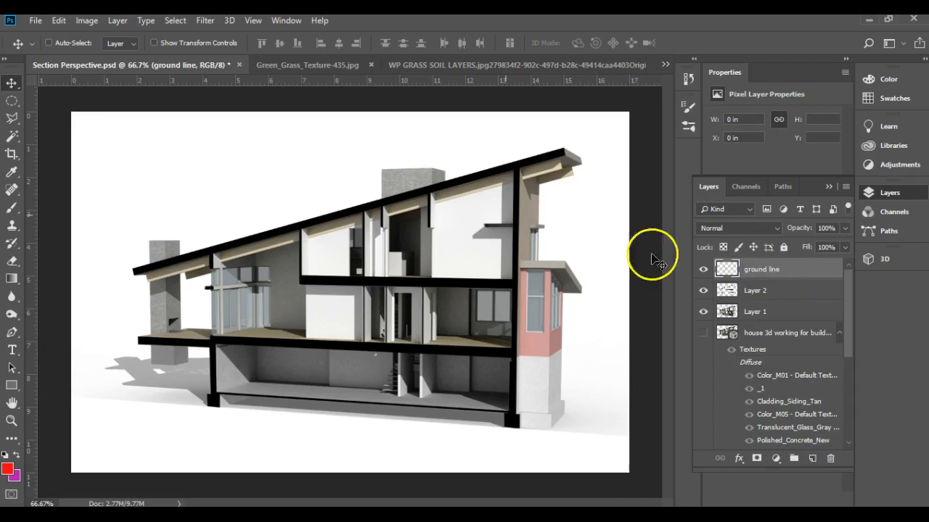
click(8, 470)
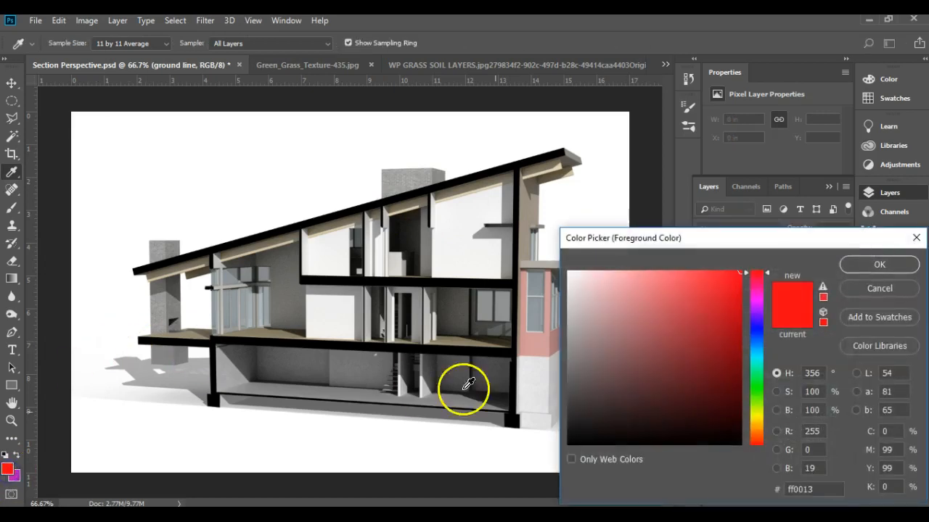
drag(605, 394, 559, 464)
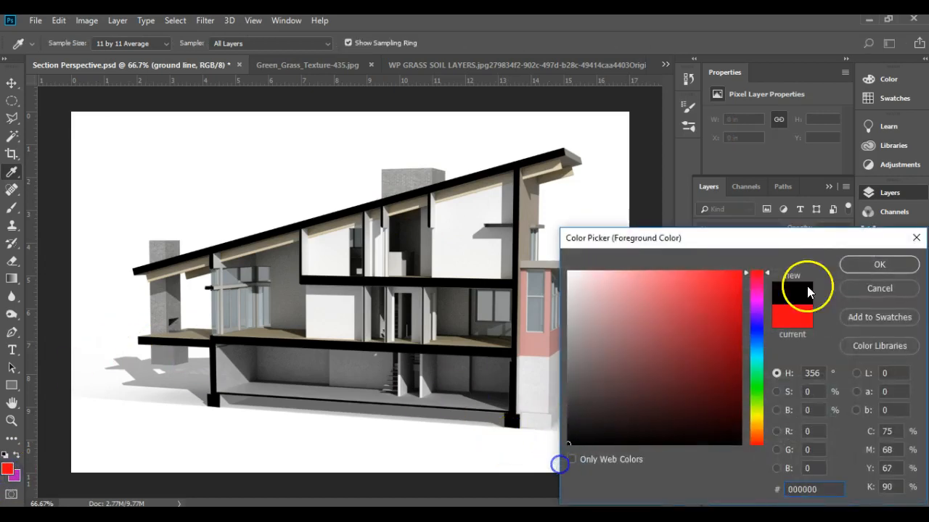
click(878, 264)
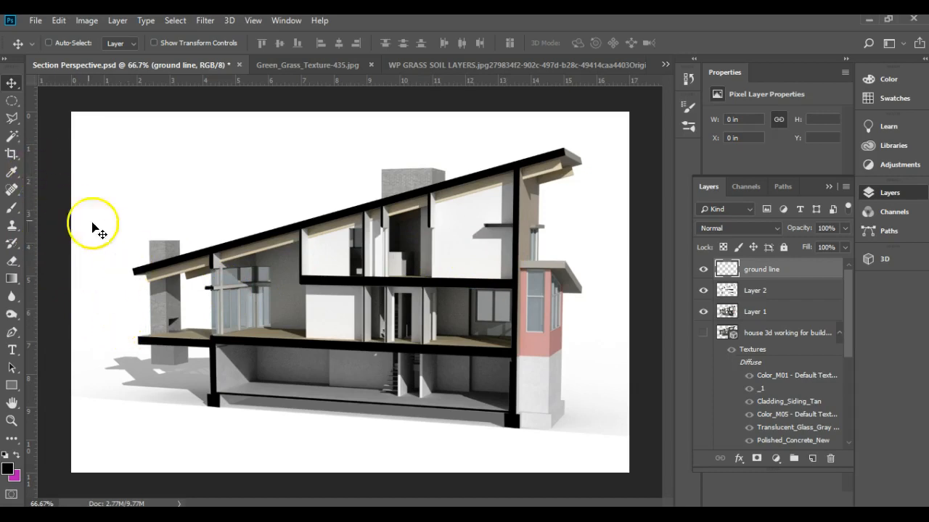
click(12, 209)
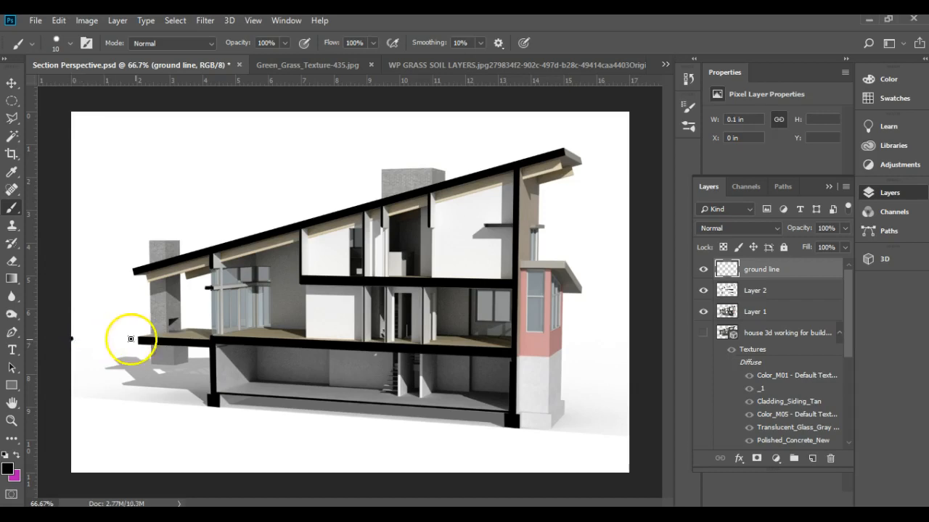
shift+click(628, 366)
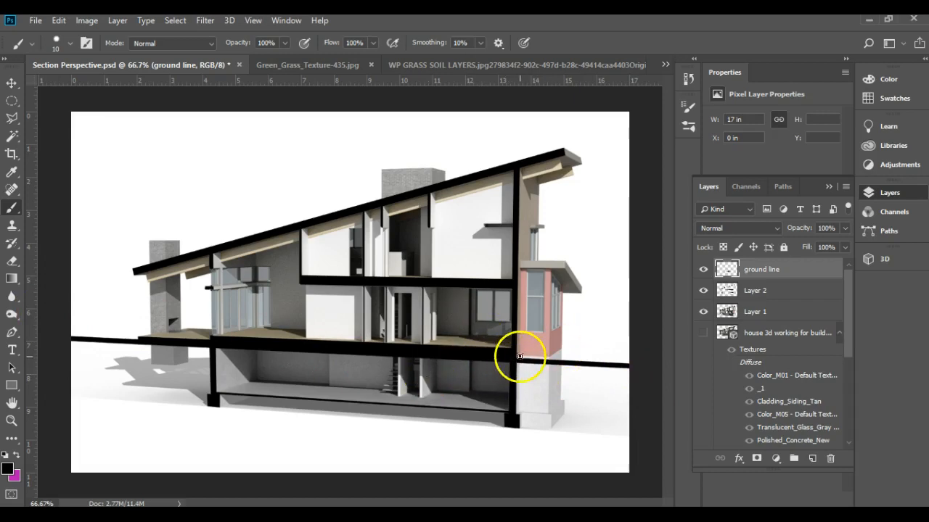
- Rotate the ground line slightly counterclockwise to follow the slope of the ground-floor slab
click(58, 21)
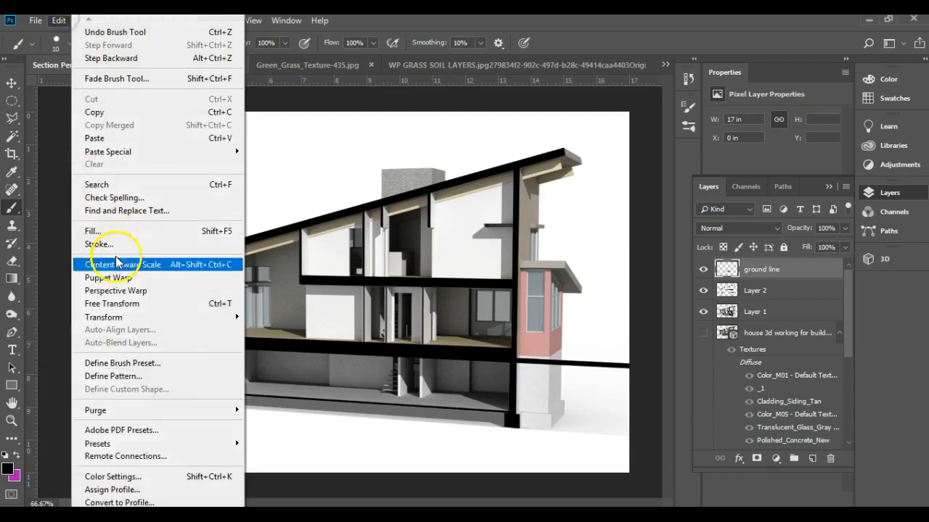
mouse_move(135, 317)
click(294, 351)
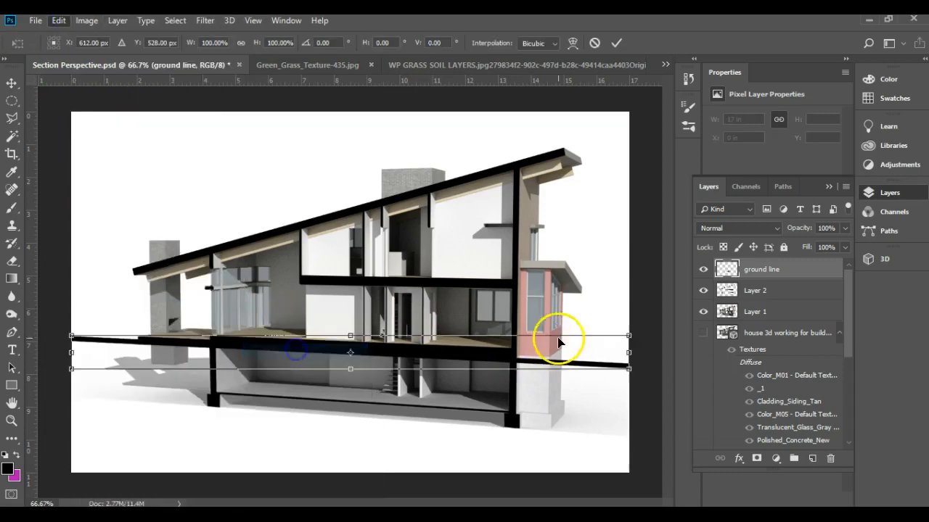
drag(640, 332, 641, 329)
key(Return)
key(b)
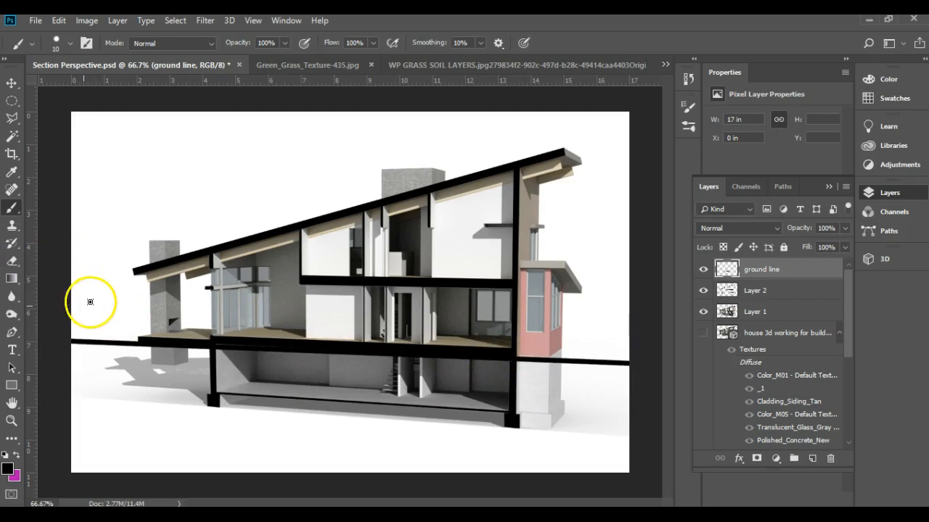
- Nudge the ground line up slightly to align it with the ground-floor slab
click(12, 83)
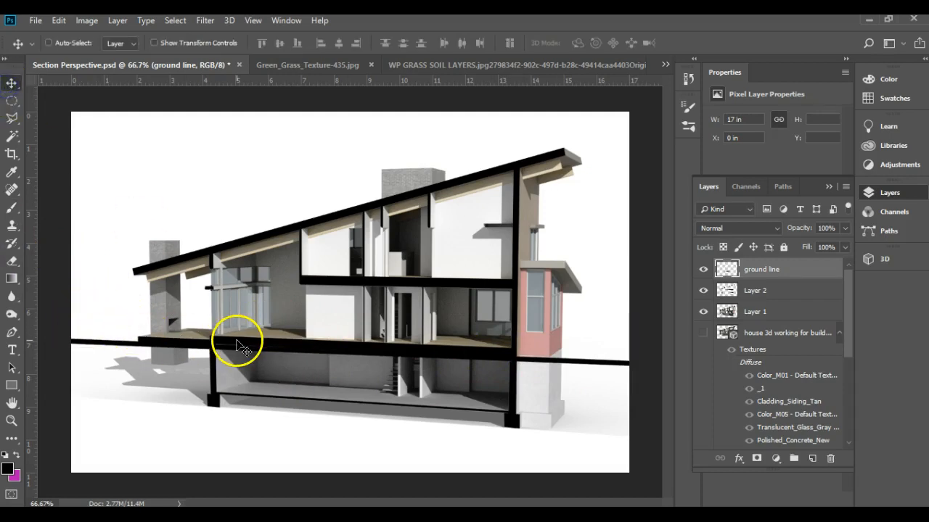
key(Up)
key(Up)
key(Up)
key(Up)
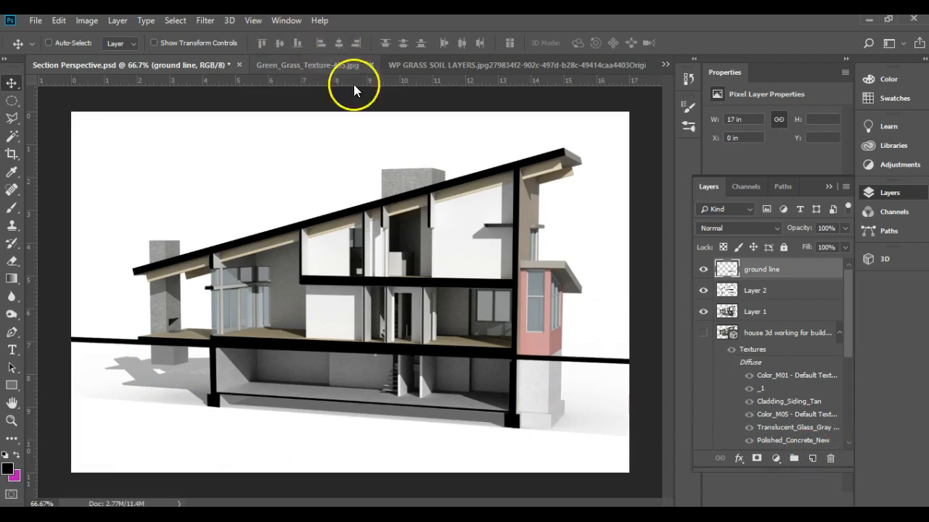
- Copy the whole soil layers image into Section Perspective.psd and place its layer directly below Layer 2
click(417, 62)
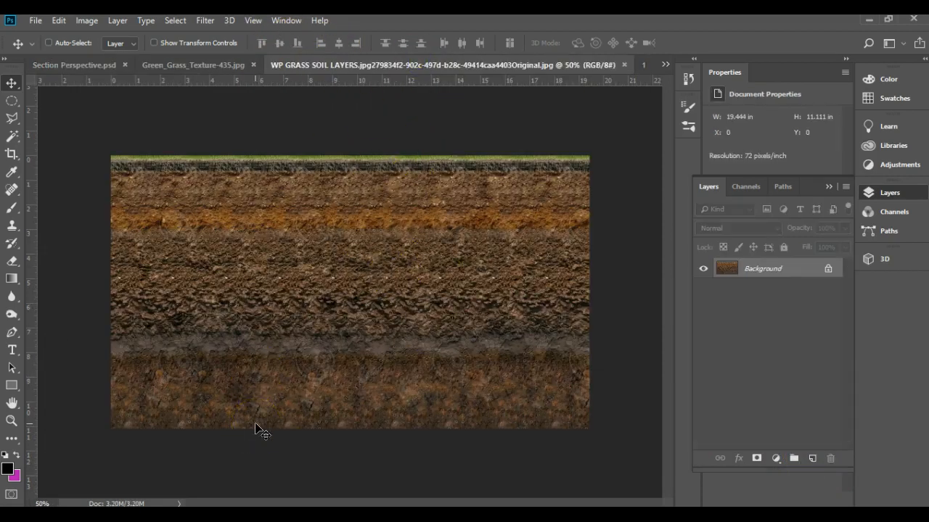
key(ctrl+a)
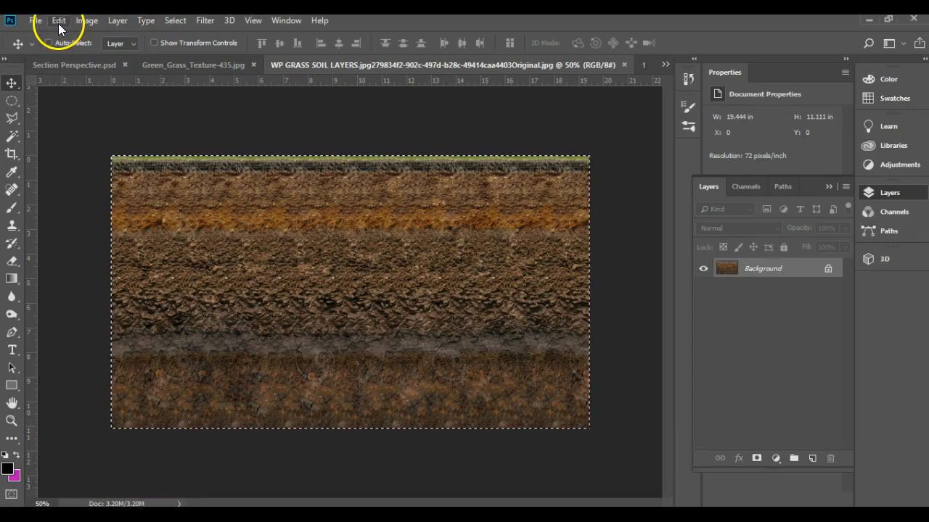
click(76, 65)
key(ctrl+v)
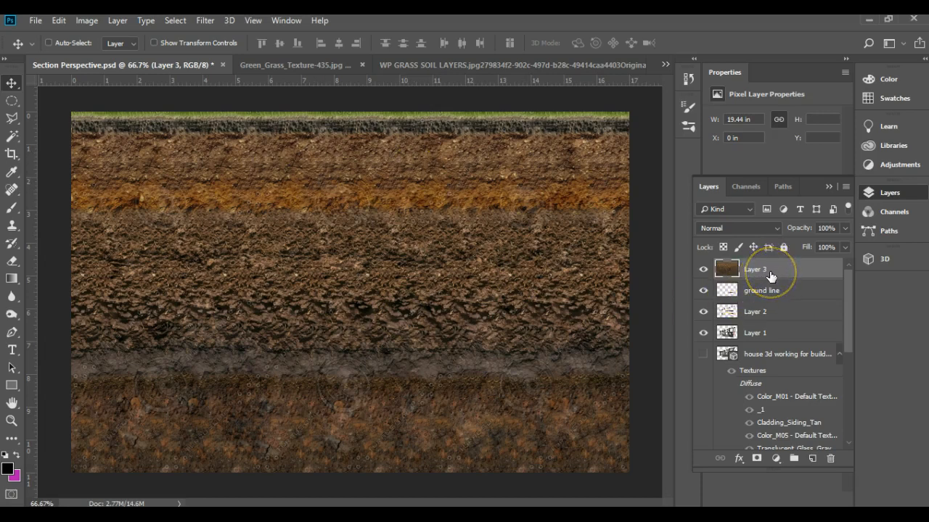
drag(770, 274, 767, 324)
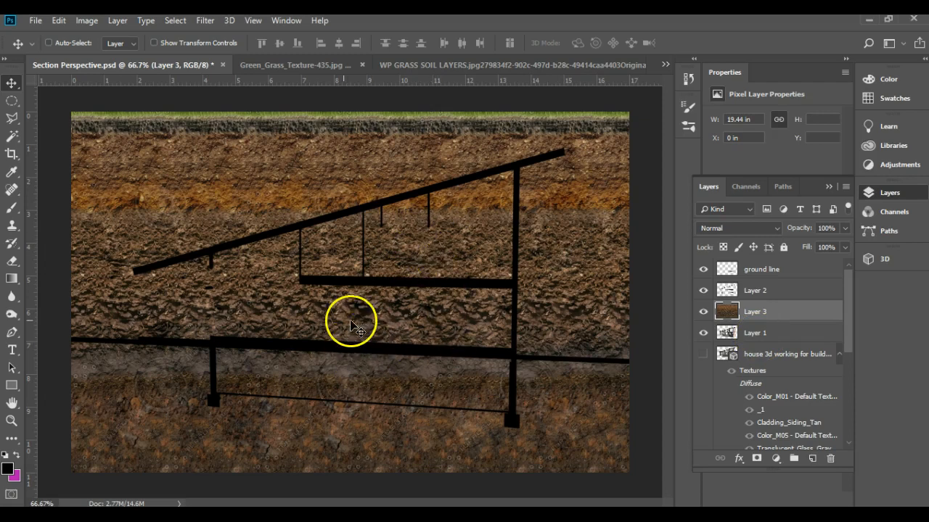
- Scale the soil layer proportionally to about 87.6% so its width fits the canvas
click(59, 22)
click(135, 317)
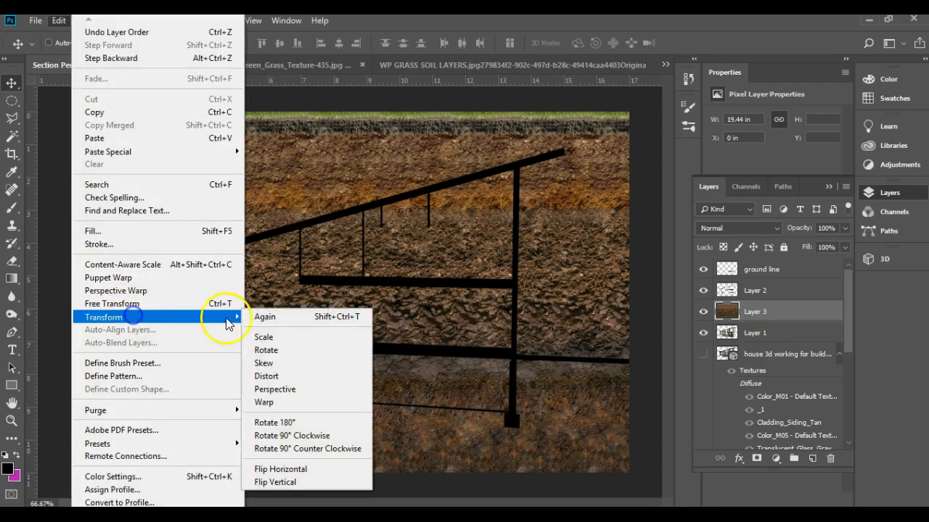
click(306, 347)
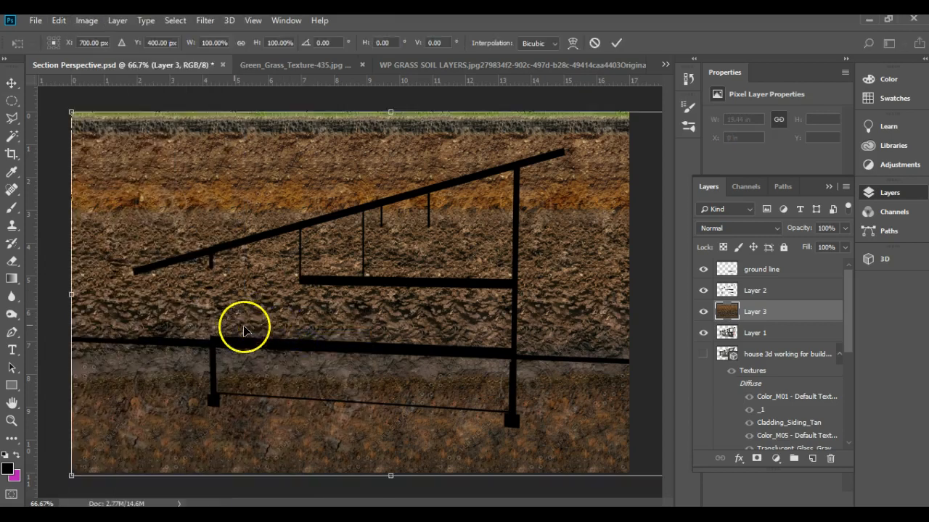
scroll(217, 311, down, 3)
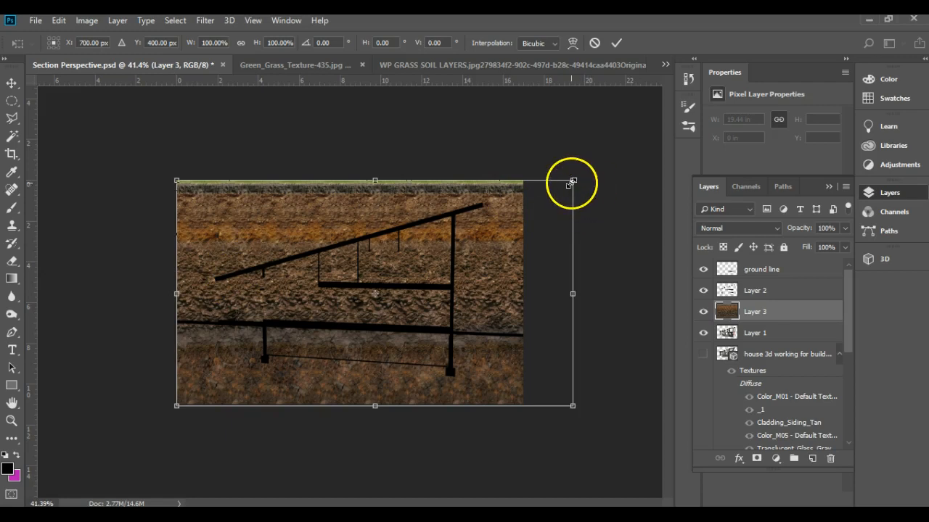
drag(572, 183, 536, 235)
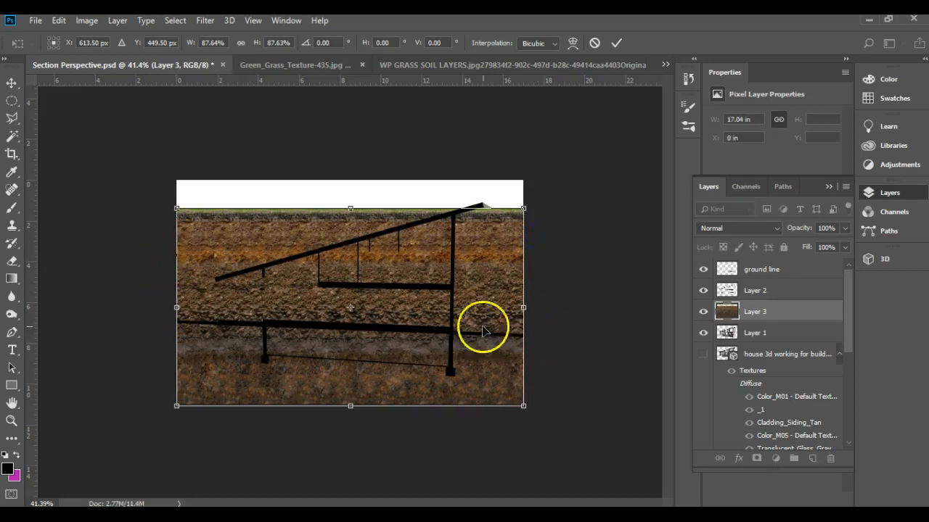
- Move the soil layer down so its grass edge sits just above the ground line, at about Y 792.5 px, and apply the transform
drag(208, 244, 212, 338)
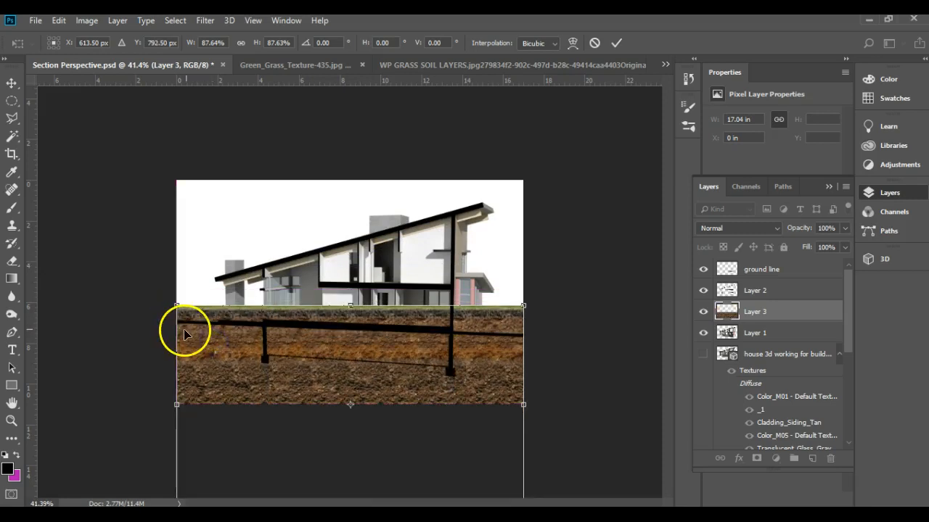
key(ctrl+0)
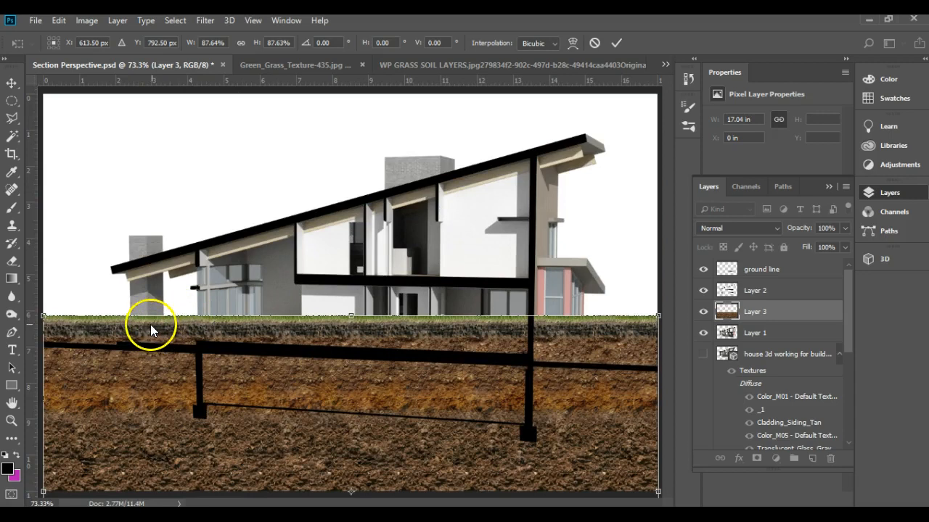
scroll(529, 315, down, 3)
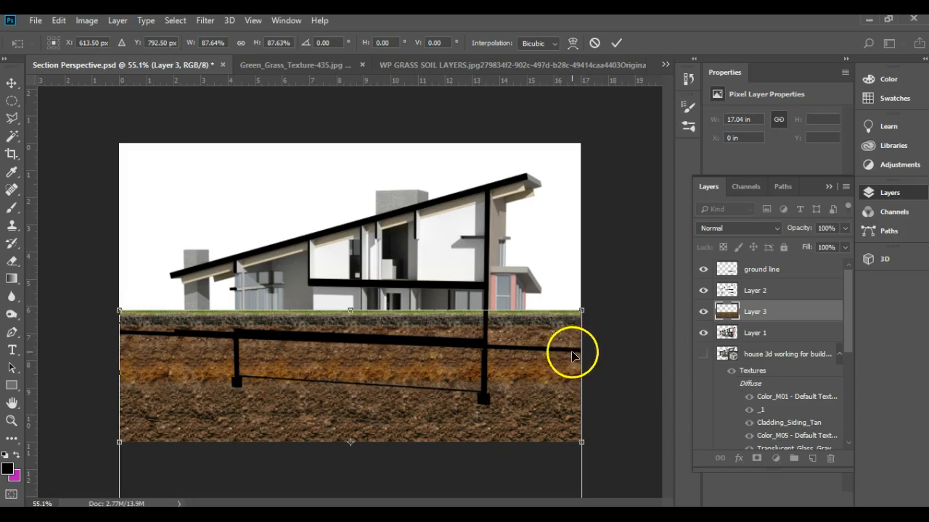
scroll(421, 290, down, 1)
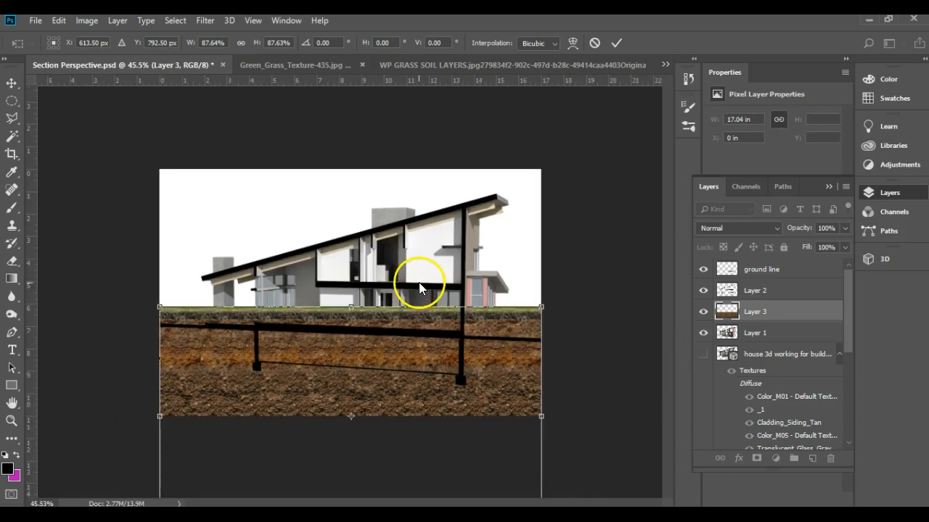
double_click(483, 379)
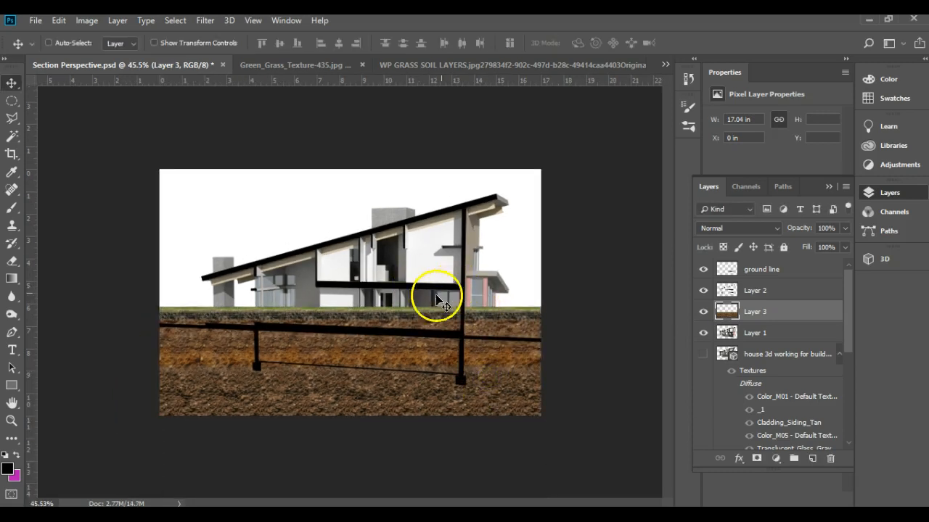
- Apply a Perspective transform to the soil layer, narrowing its left side vertically while keeping the grass edge roughly level
scroll(337, 319, up, 1)
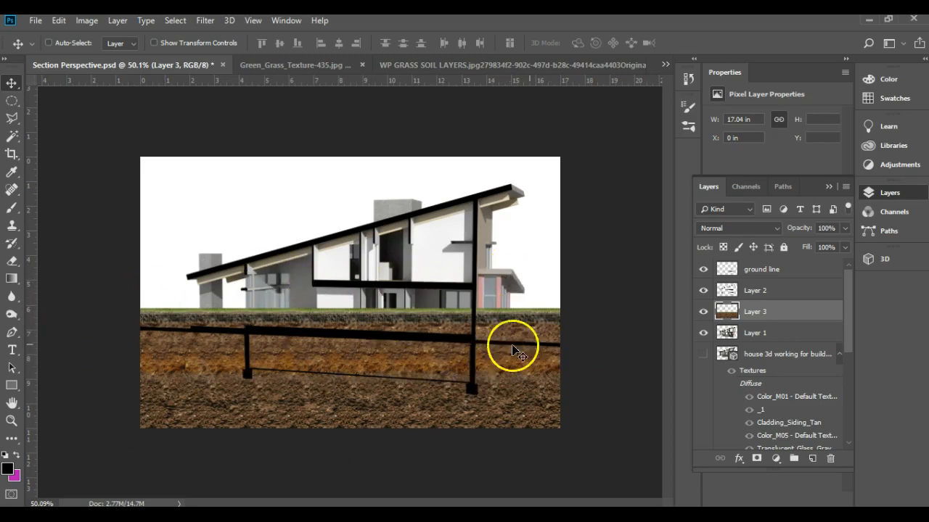
click(54, 22)
click(127, 314)
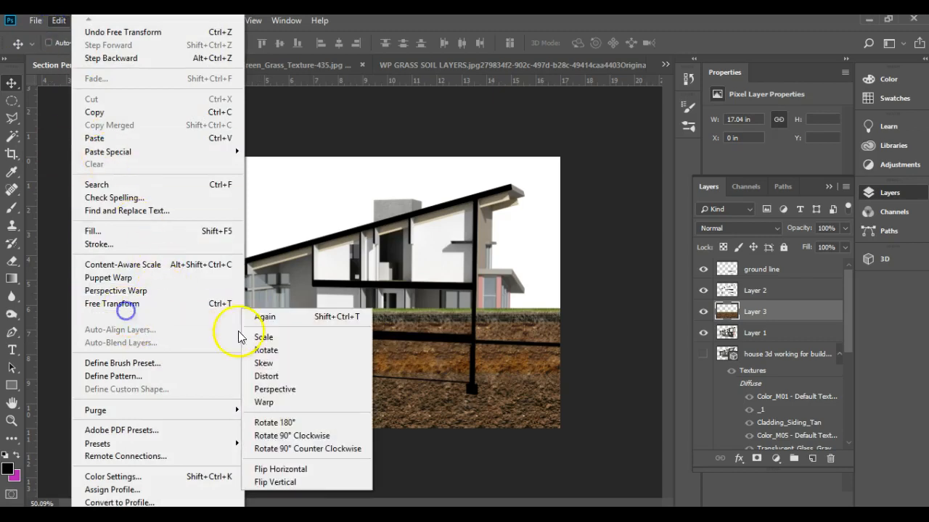
click(321, 390)
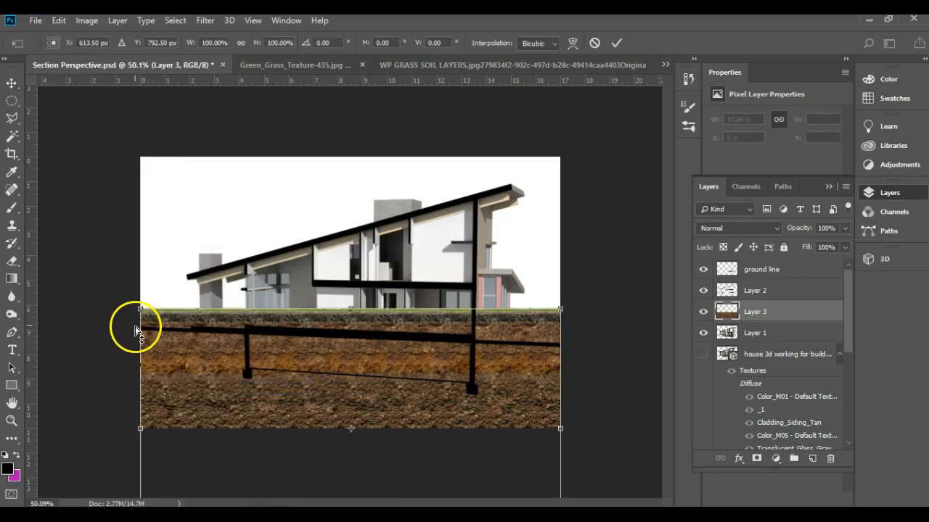
drag(140, 310, 140, 337)
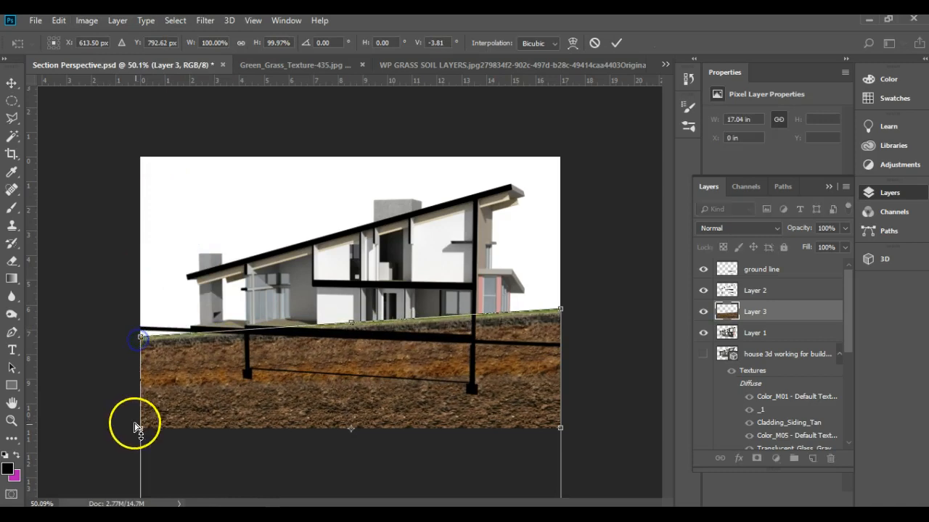
drag(141, 428, 147, 395)
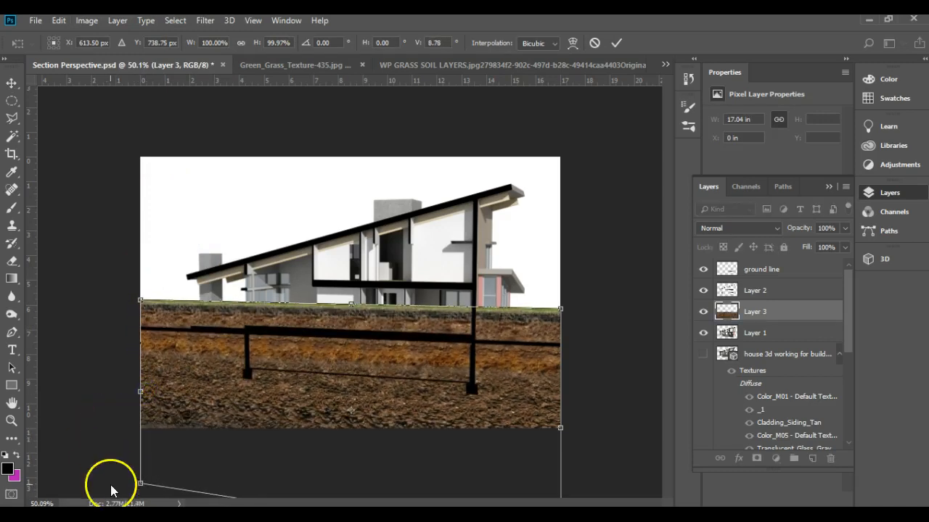
drag(143, 485, 148, 457)
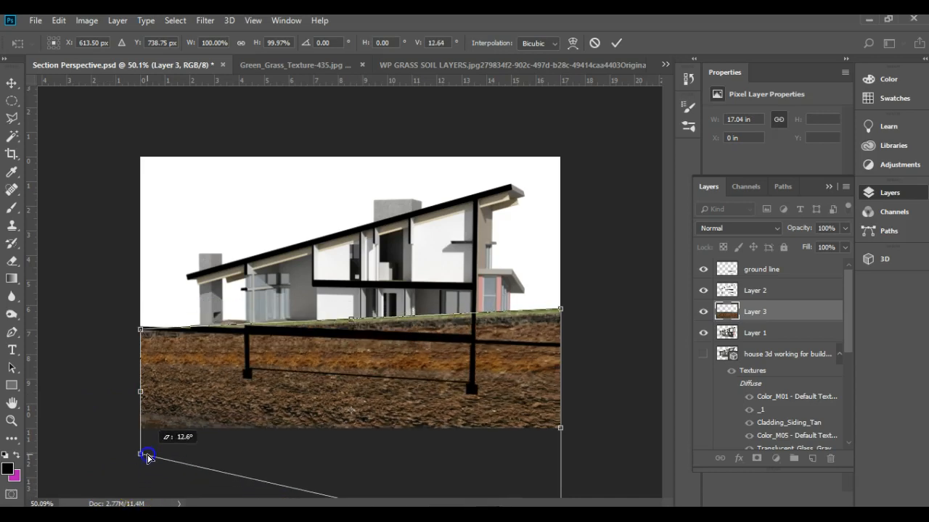
mouse_move(144, 393)
mouse_down()
mouse_move(145, 370)
mouse_move(138, 383)
mouse_up()
drag(139, 441, 139, 483)
drag(141, 379, 142, 409)
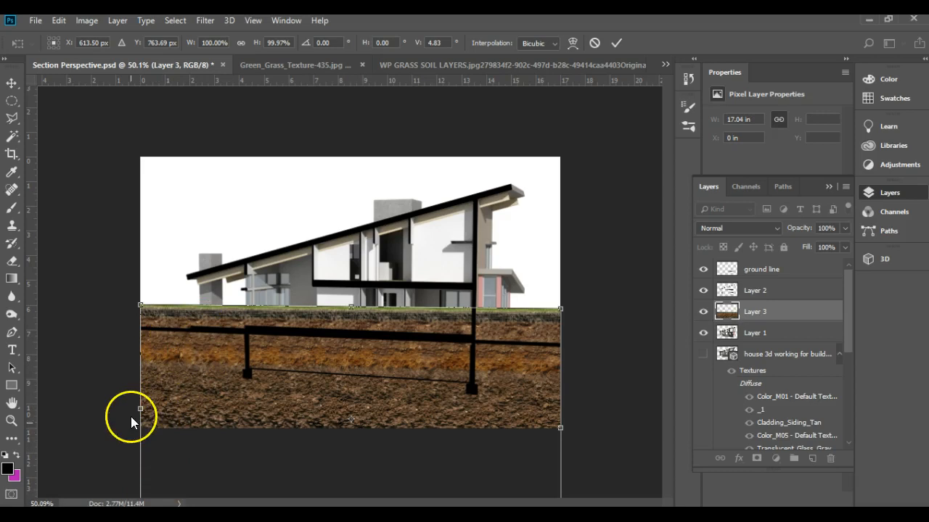
drag(141, 307, 141, 326)
drag(145, 405, 141, 393)
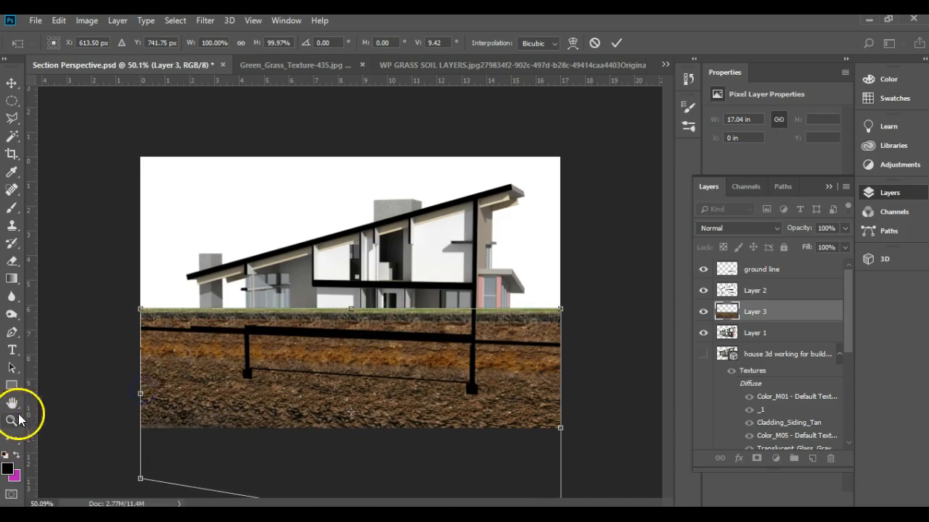
double_click(218, 390)
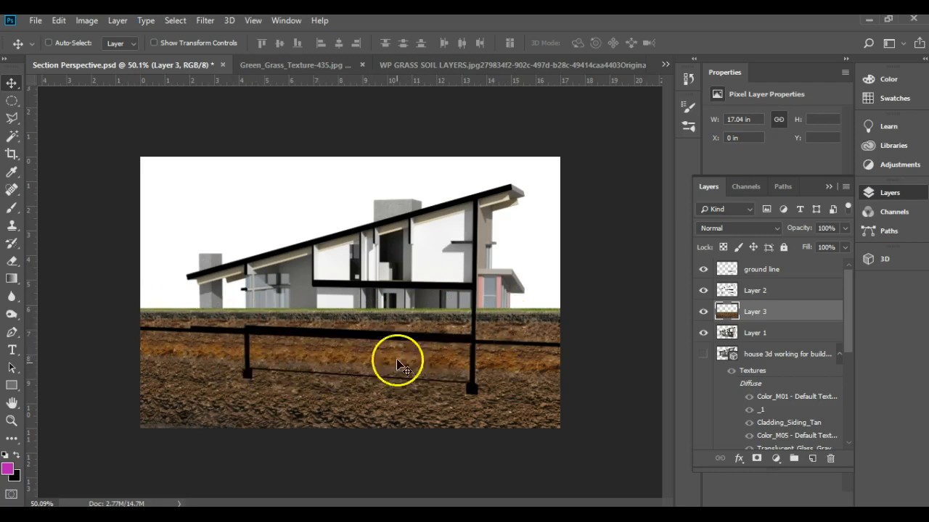
- Outline the soil above the ground line and inside the basement with the Polygonal Lasso, delete it from Layer 3, and deselect
click(12, 120)
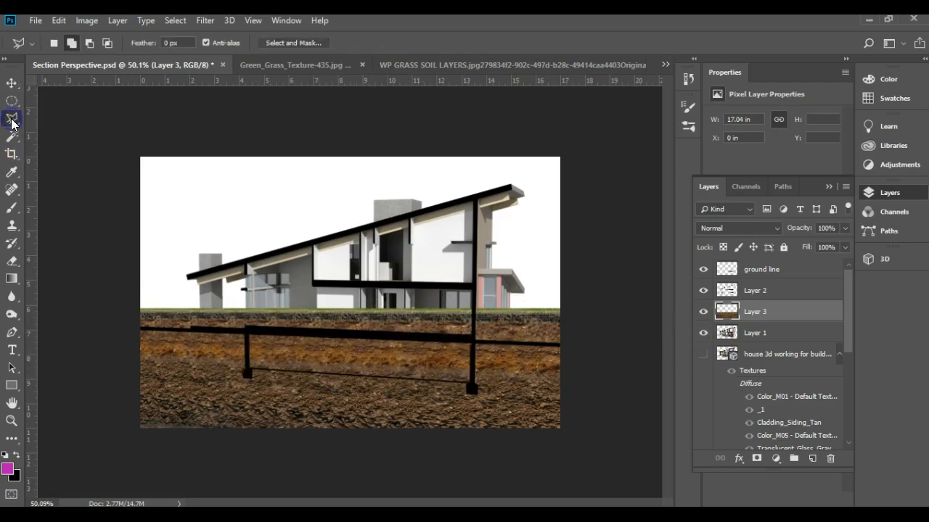
click(47, 132)
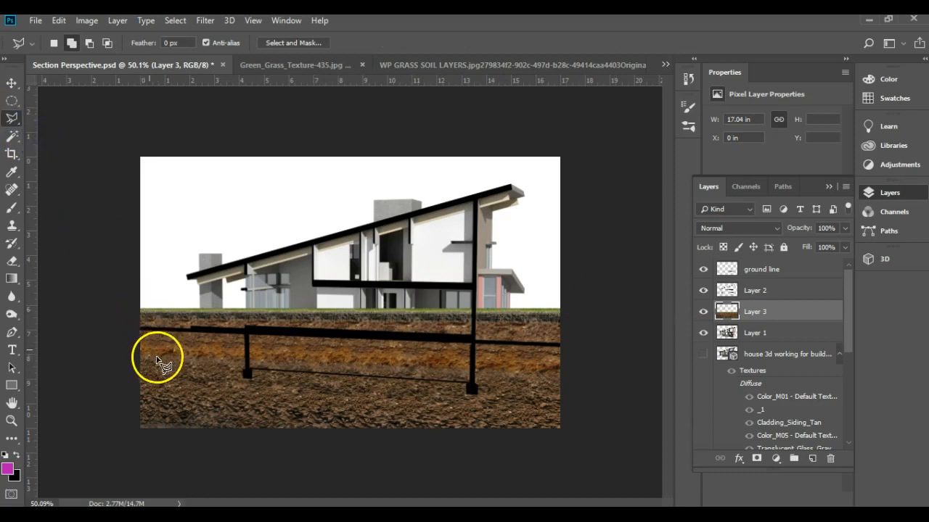
key(ctrl+plus)
scroll(149, 335, up, 1)
scroll(273, 346, down, 1)
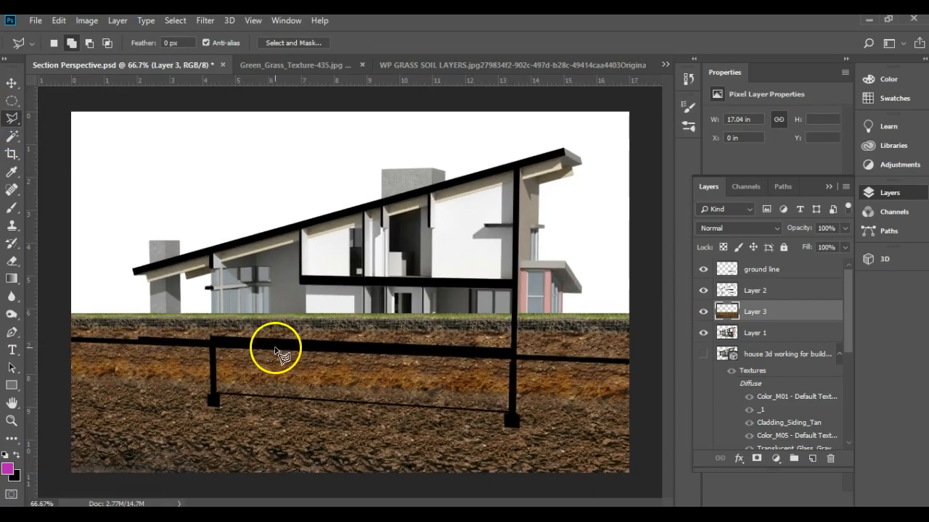
click(82, 341)
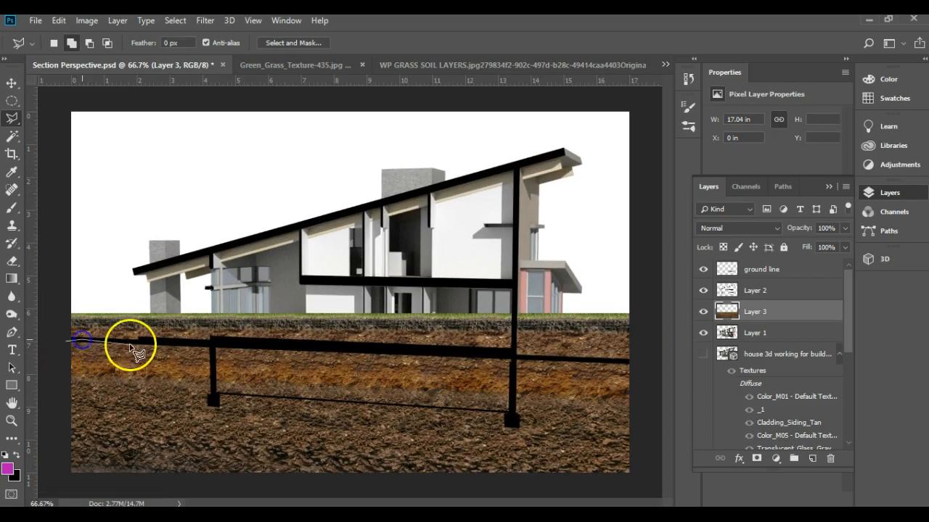
click(213, 346)
click(214, 393)
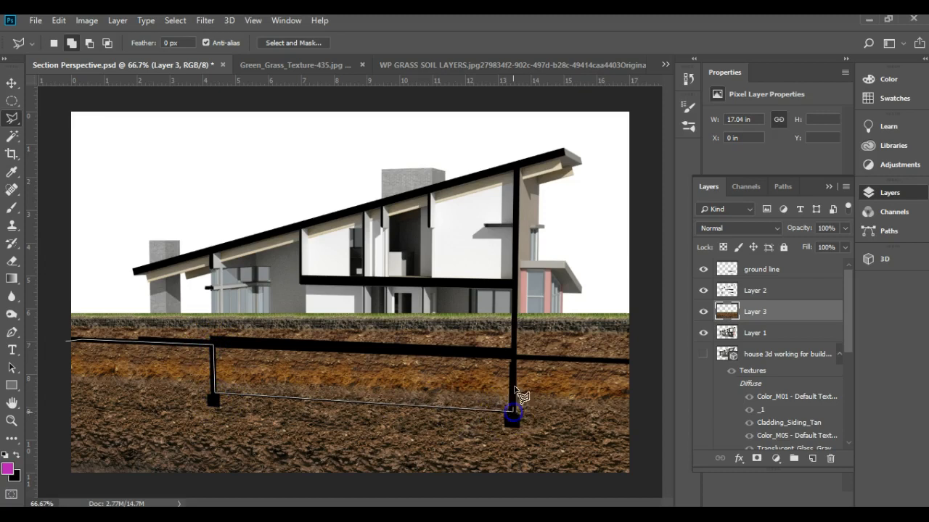
click(515, 359)
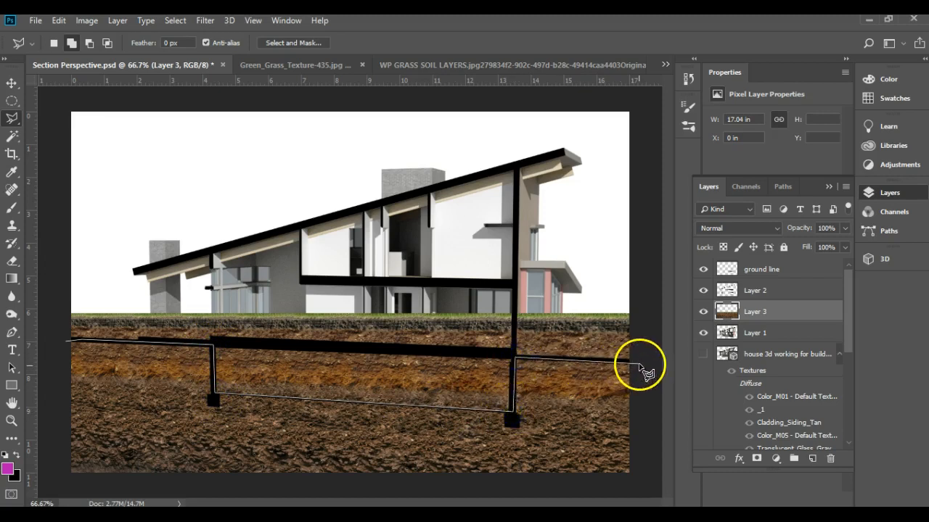
click(638, 360)
click(638, 267)
click(364, 205)
click(41, 259)
double_click(59, 277)
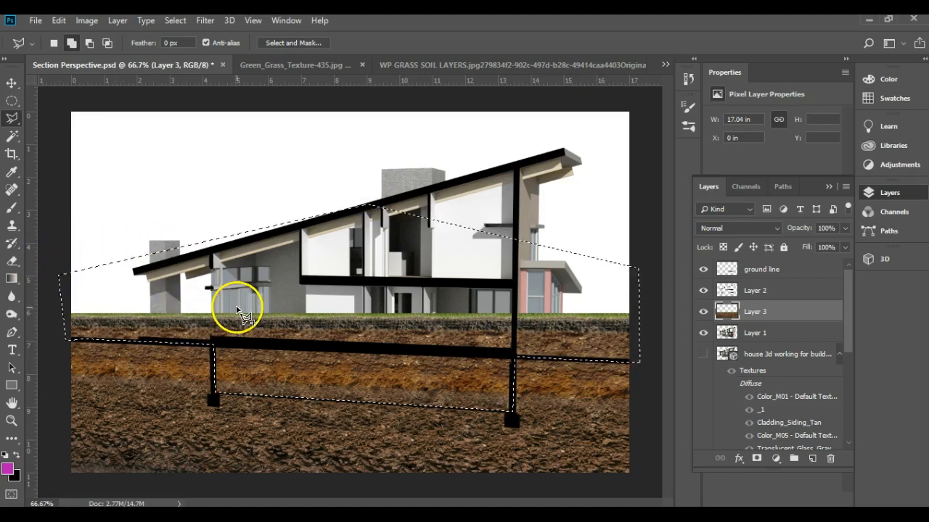
key(Delete)
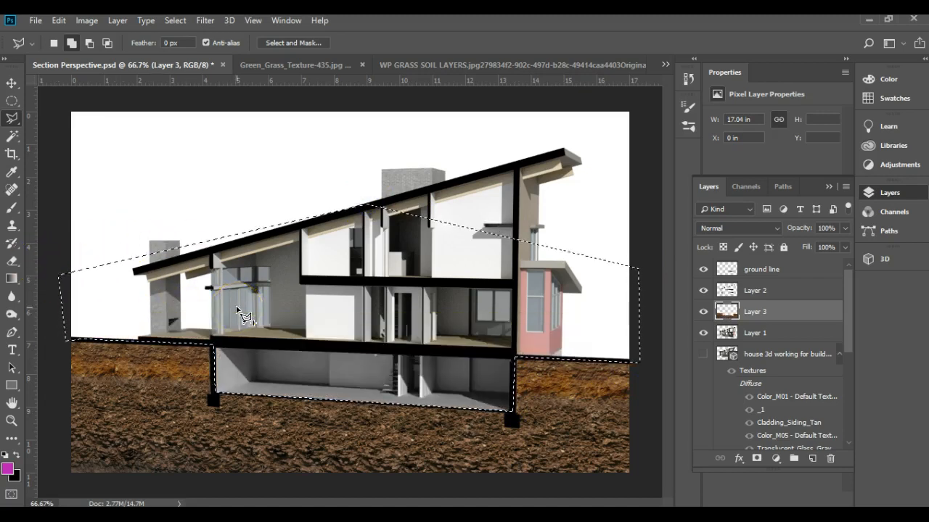
key(ctrl+d)
key(ctrl+minus)
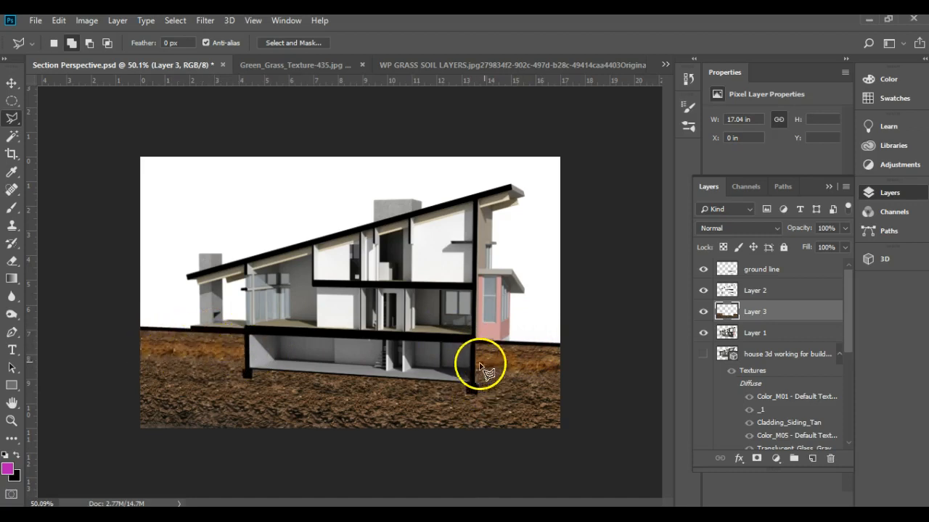
- Rename Layer 3 to soil and duplicate it as soil copy in Section Perspective.psd
double_click(758, 312)
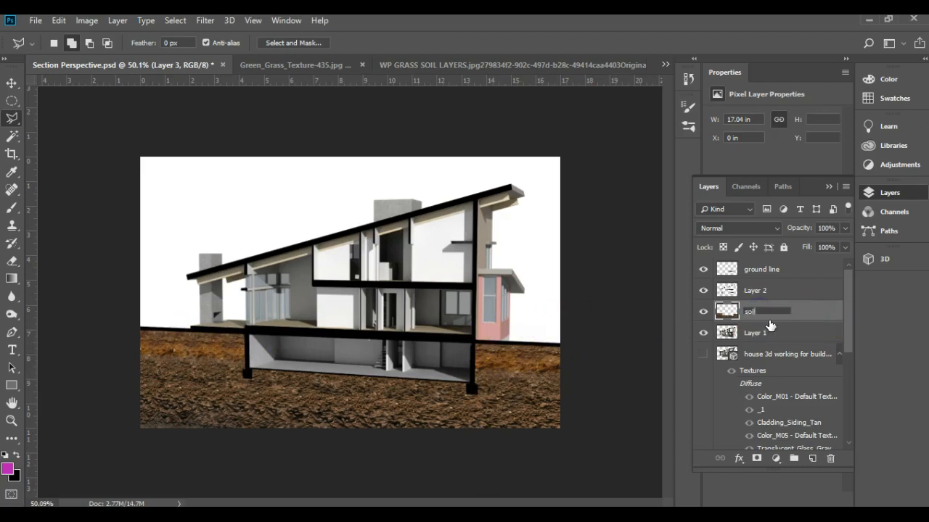
text(soil)
key(Return)
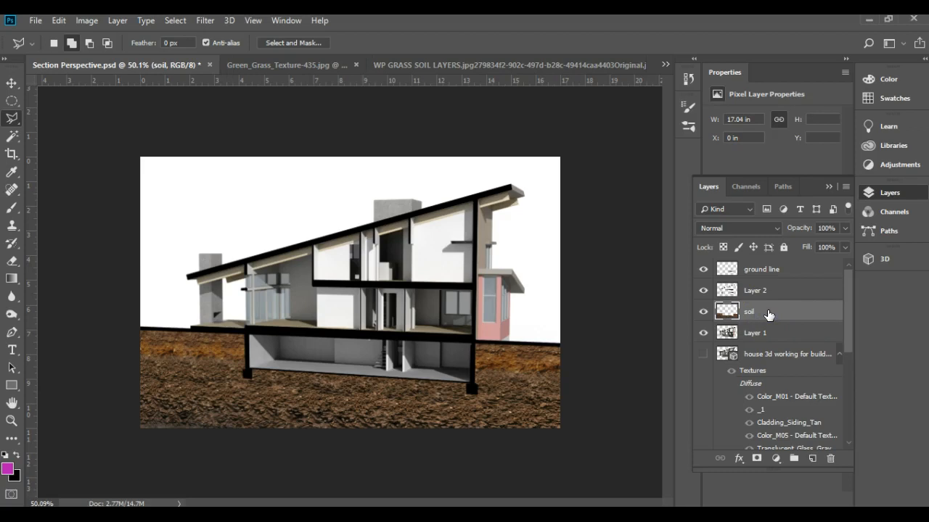
right_click(767, 312)
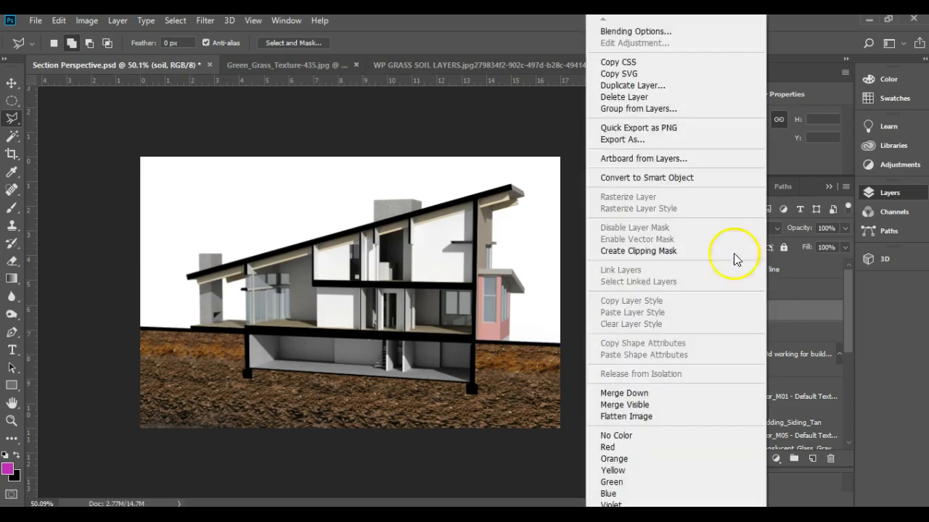
click(652, 86)
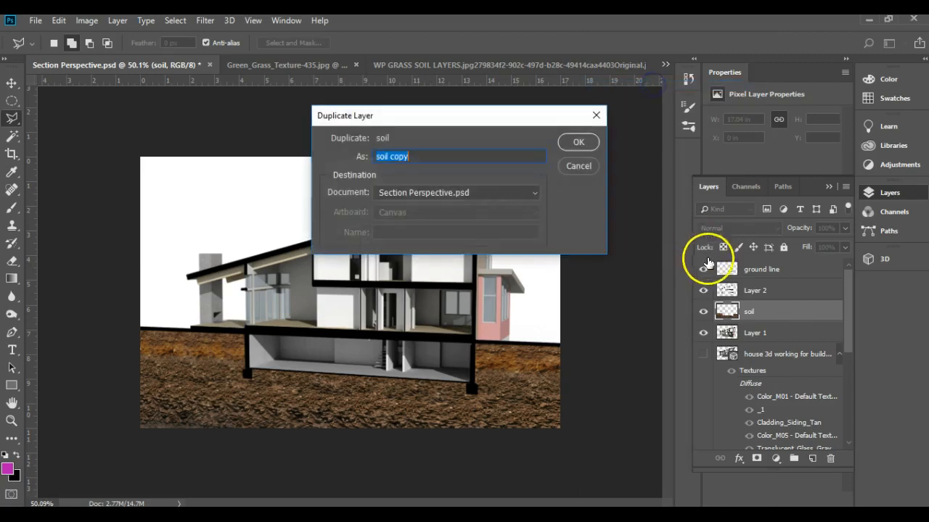
click(578, 139)
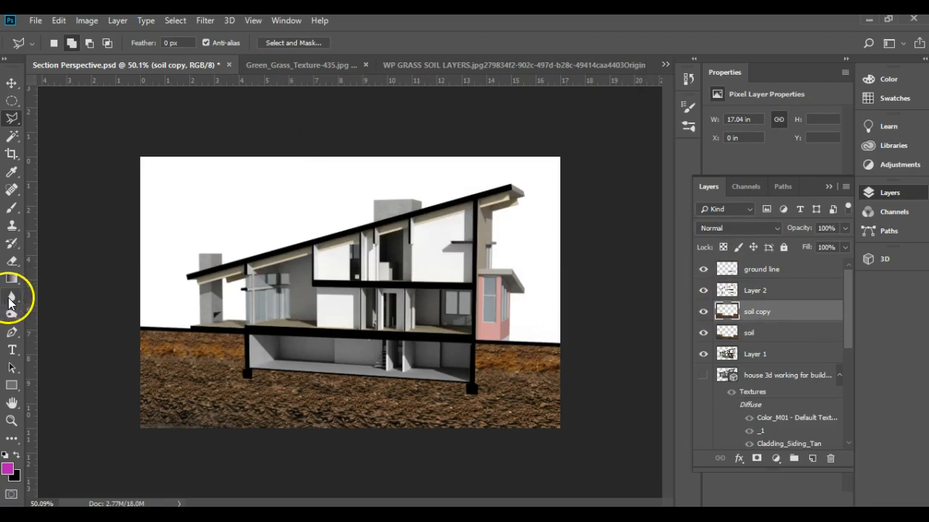
- Darken the soil copy along the ground line, basement walls and footings with the Burn tool at size 65, range Shadows, 50% exposure
click(9, 297)
click(9, 315)
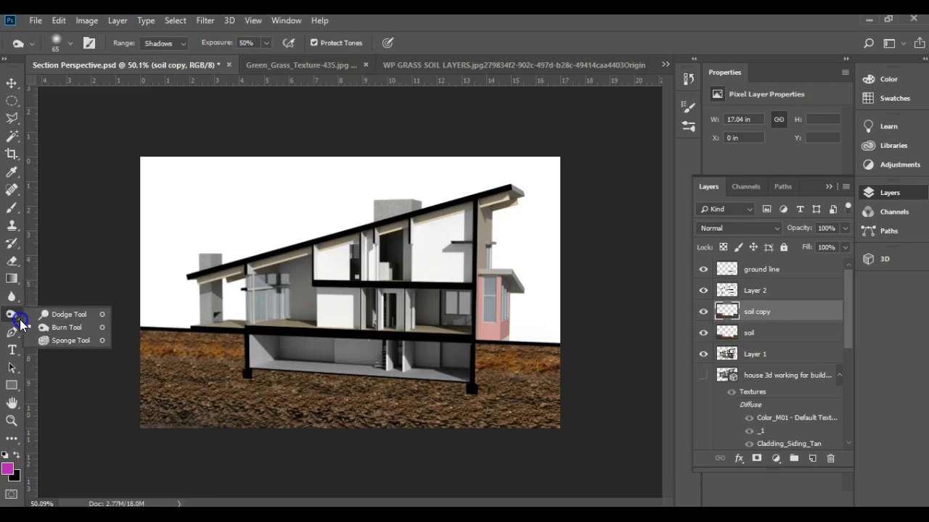
click(63, 330)
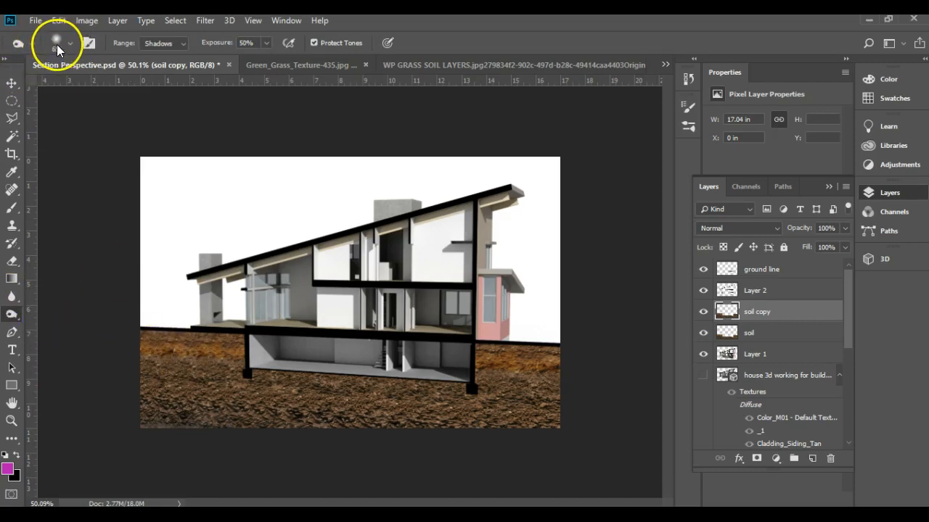
click(147, 336)
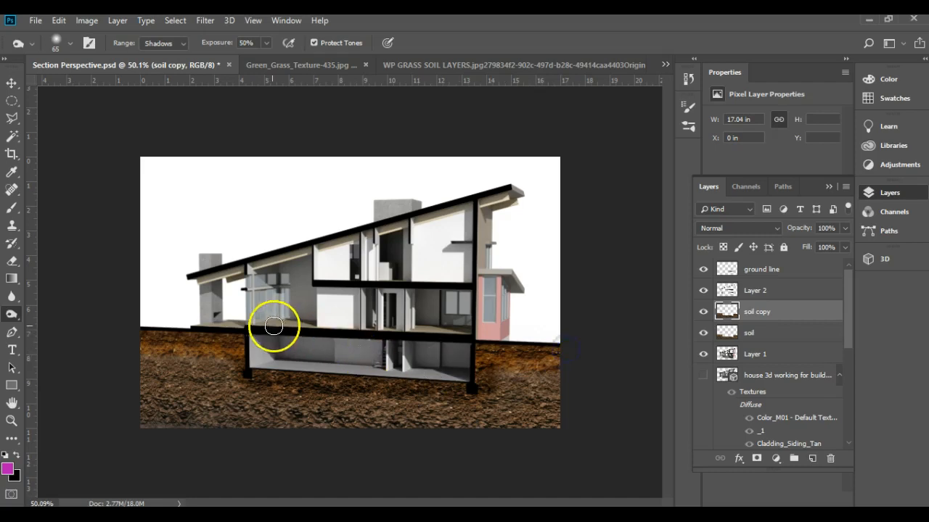
click(243, 373)
drag(506, 394, 490, 390)
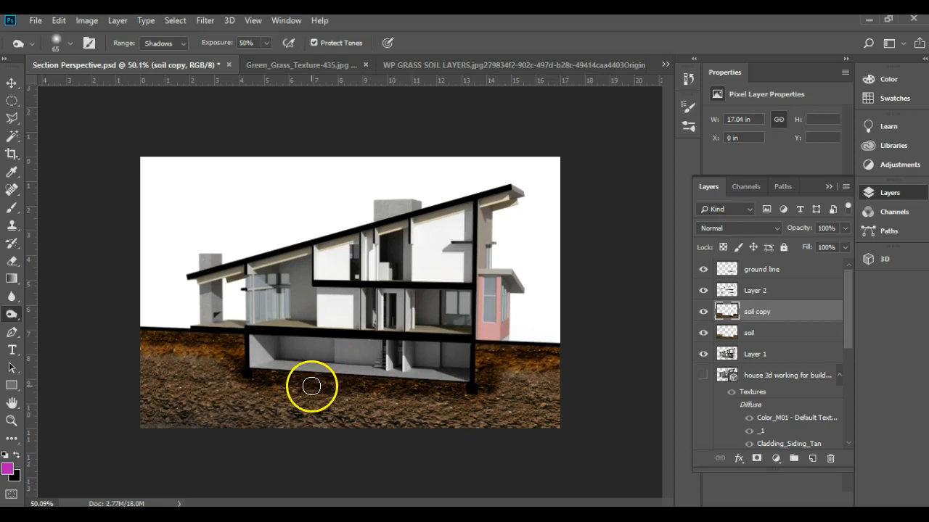
- Intensify the color of the soil copy with the Sponge tool in Saturate mode at 50% flow
click(11, 316)
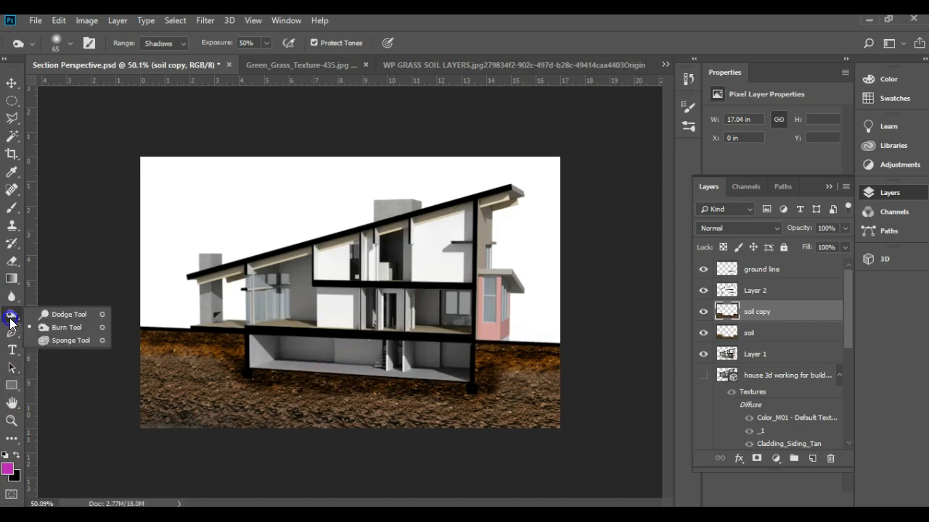
click(45, 341)
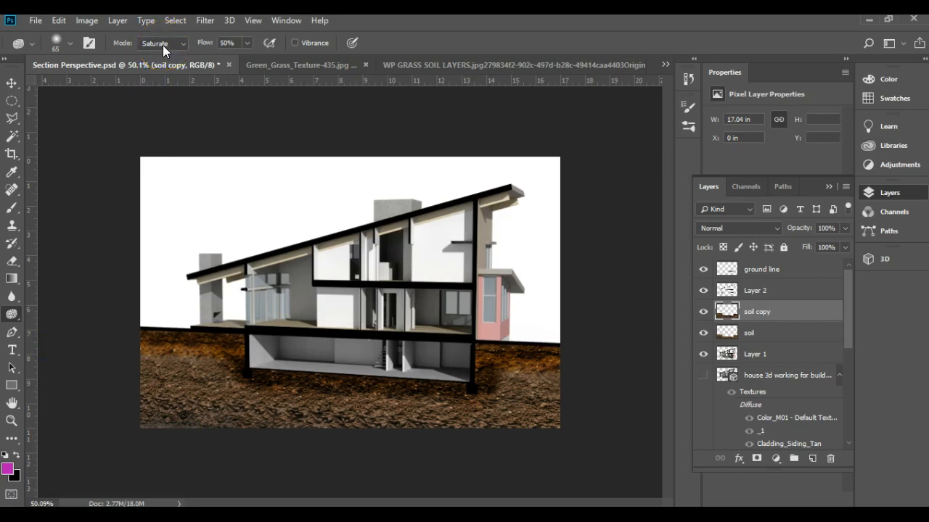
drag(146, 344, 156, 340)
mouse_move(217, 389)
mouse_down()
mouse_move(215, 369)
mouse_move(224, 369)
mouse_move(204, 379)
mouse_move(469, 344)
mouse_move(153, 428)
mouse_move(140, 408)
mouse_up()
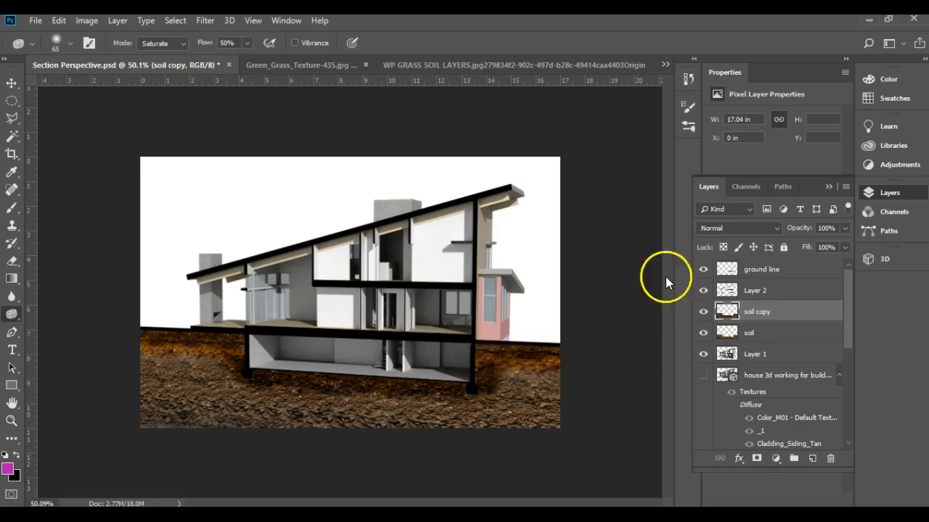
- Lower the opacity of the soil copy layer to 61%
click(844, 229)
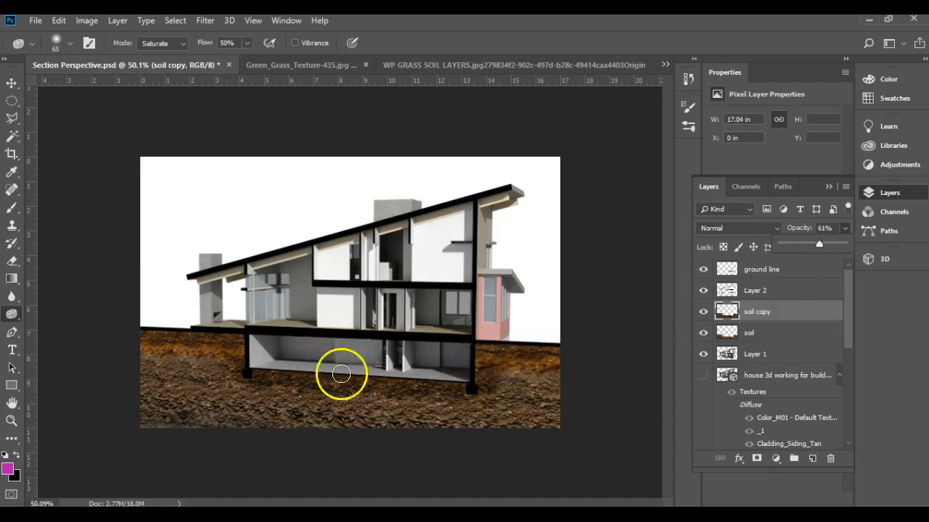
mouse_move(36, 364)
mouse_down()
mouse_move(82, 370)
mouse_move(207, 331)
mouse_move(314, 398)
mouse_move(267, 385)
mouse_move(168, 388)
mouse_move(207, 376)
mouse_move(255, 405)
mouse_move(229, 389)
mouse_move(134, 378)
mouse_move(163, 369)
mouse_move(193, 323)
mouse_move(197, 388)
mouse_move(185, 352)
mouse_move(190, 317)
mouse_move(185, 380)
mouse_move(199, 341)
mouse_move(171, 333)
mouse_move(114, 378)
mouse_move(69, 381)
mouse_move(97, 369)
mouse_move(166, 365)
mouse_move(158, 330)
mouse_move(222, 314)
mouse_move(183, 308)
mouse_move(190, 304)
mouse_move(175, 283)
mouse_move(185, 293)
mouse_move(421, 342)
mouse_move(208, 306)
mouse_move(240, 324)
mouse_move(232, 316)
mouse_move(494, 322)
mouse_move(538, 303)
mouse_move(517, 309)
mouse_move(525, 324)
mouse_move(531, 315)
mouse_move(178, 291)
mouse_move(159, 316)
mouse_move(154, 302)
mouse_move(240, 291)
mouse_move(208, 308)
mouse_up()
click(115, 376)
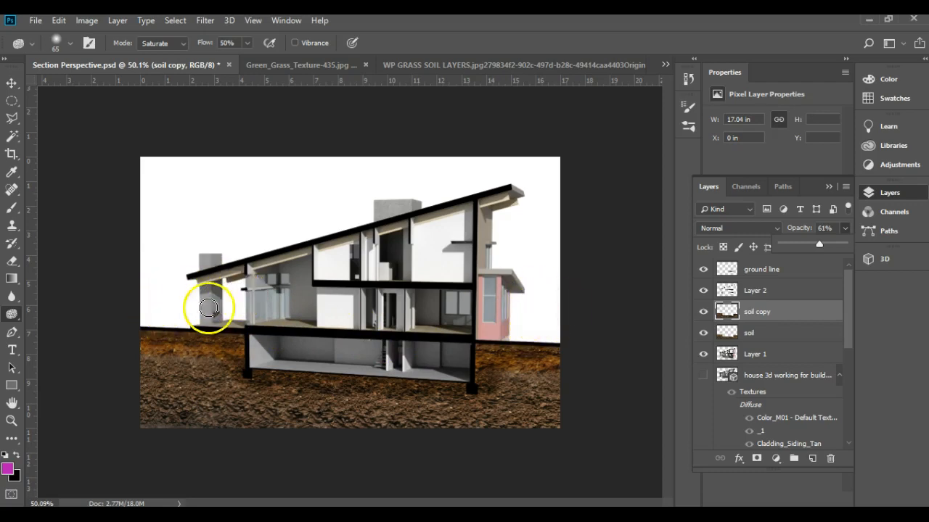
- Copy the whole Green_Grass_Texture-435.jpg image into Section Perspective.psd and place its layer directly below Layer 1
click(294, 66)
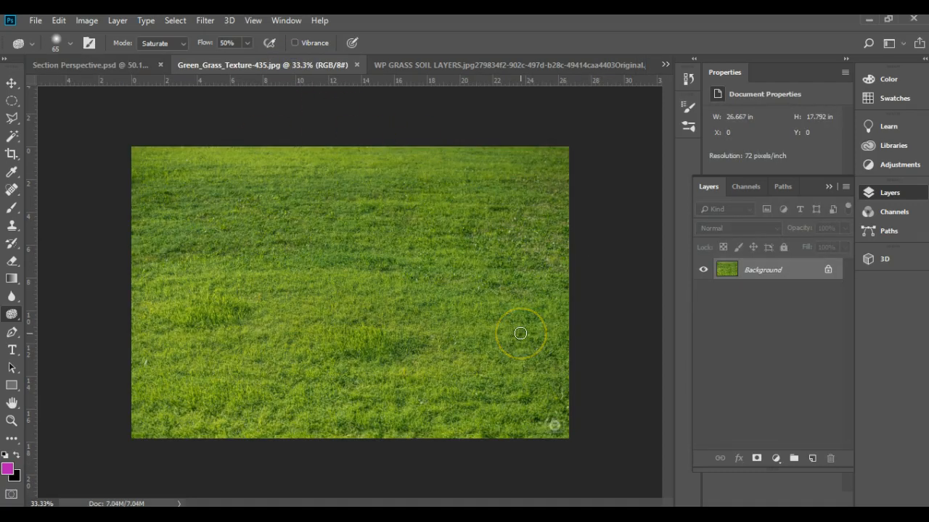
click(308, 290)
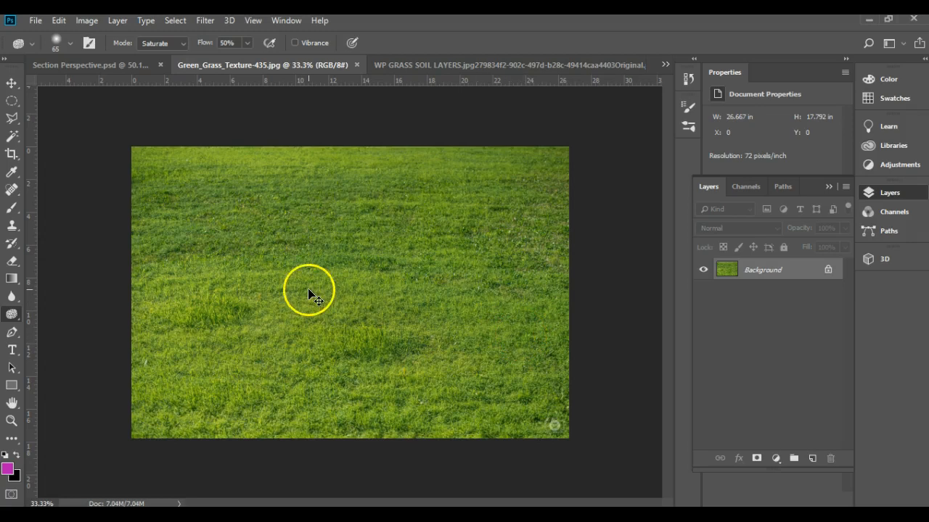
key(ctrl+a)
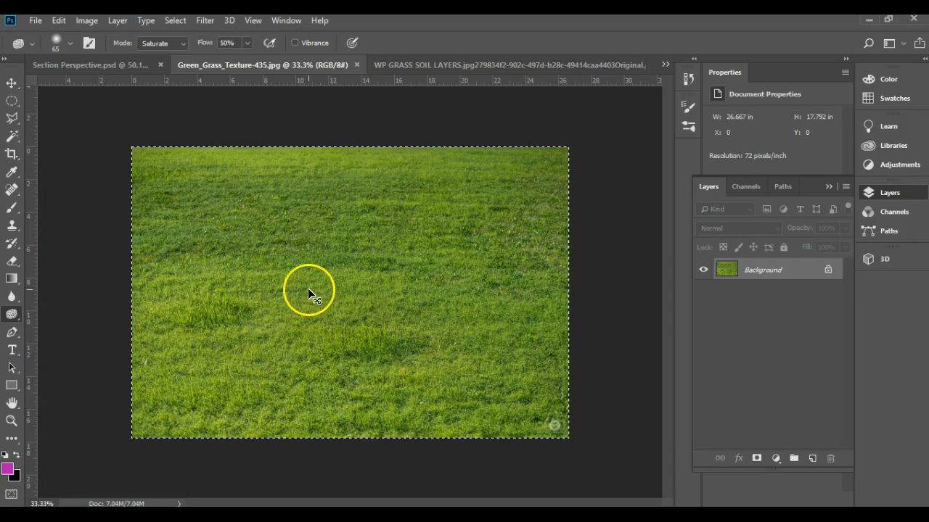
click(114, 64)
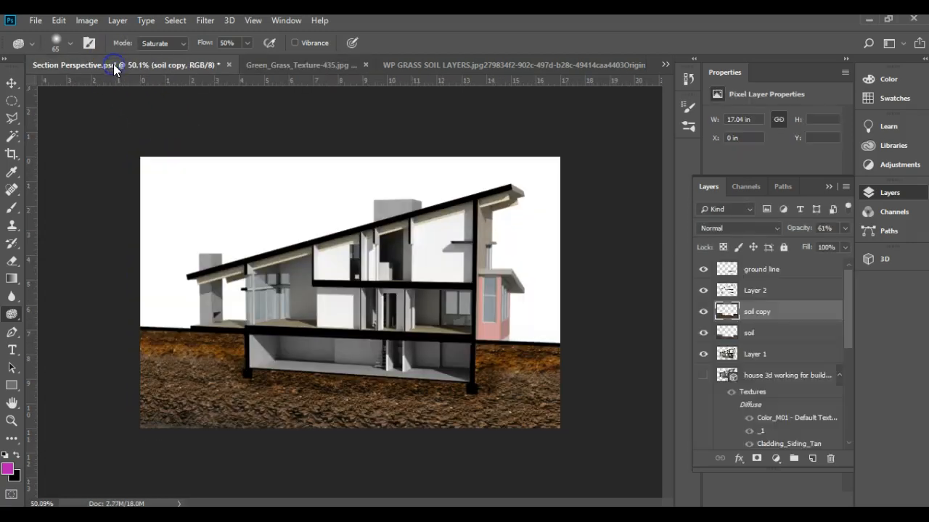
key(ctrl+v)
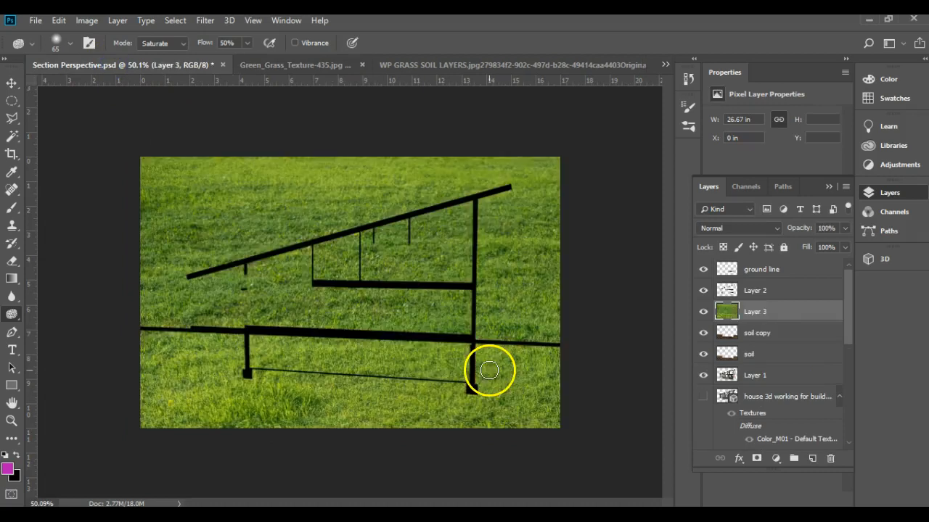
click(780, 314)
drag(780, 314, 780, 386)
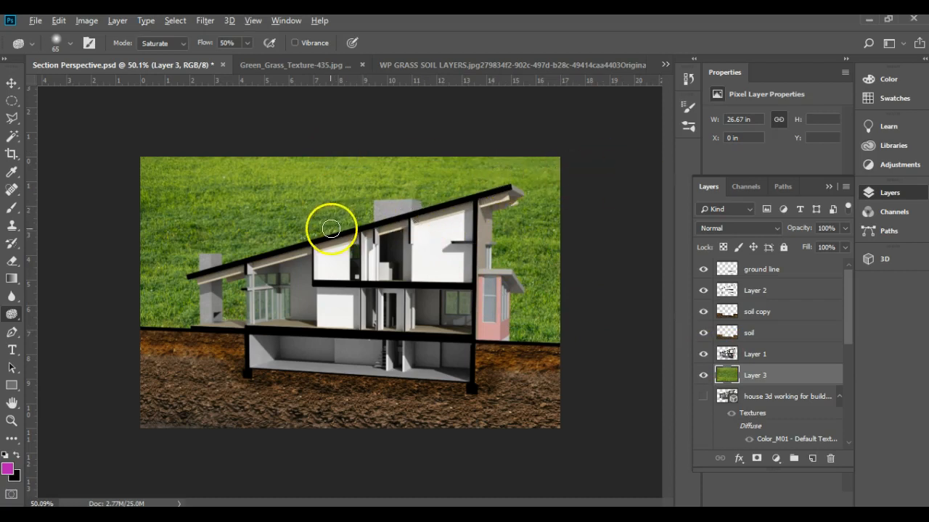
- Scale the grass layer to 63.70% width and 23.34% height, as a canvas-wide band behind the house reaching just below the ground line
scroll(332, 222, down, 2)
click(59, 20)
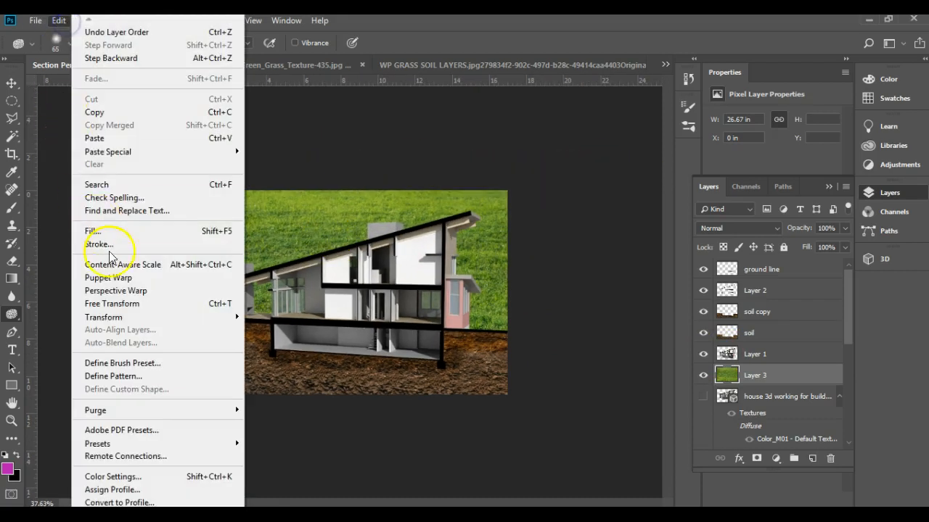
mouse_move(131, 317)
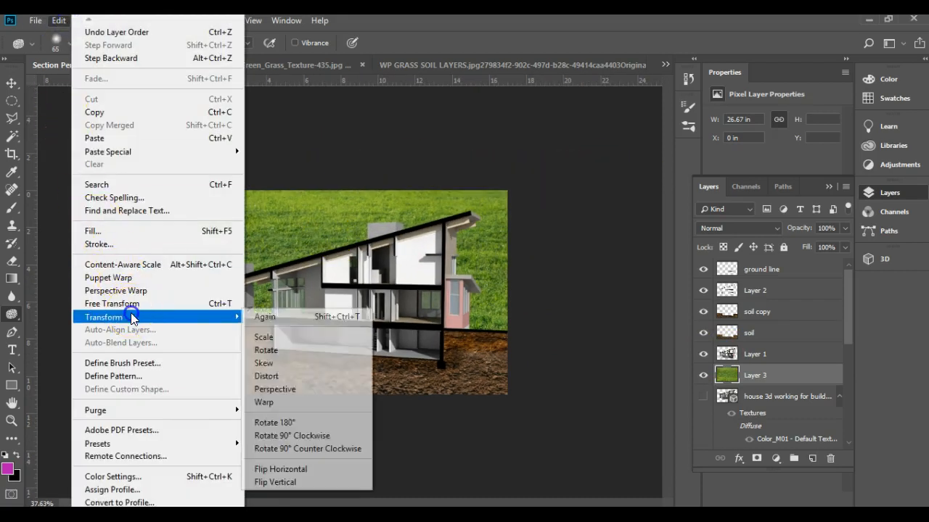
click(315, 336)
scroll(166, 300, down, 2)
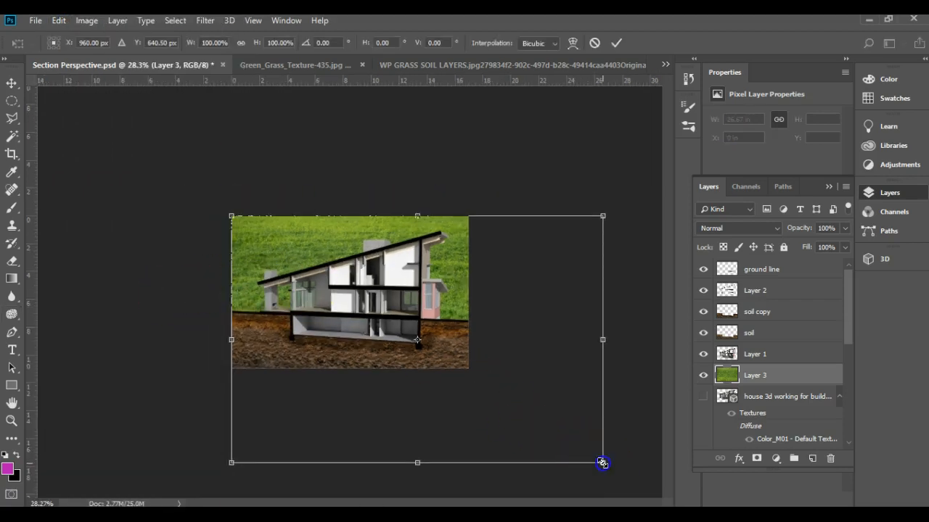
drag(602, 461, 461, 323)
key(ctrl+plus)
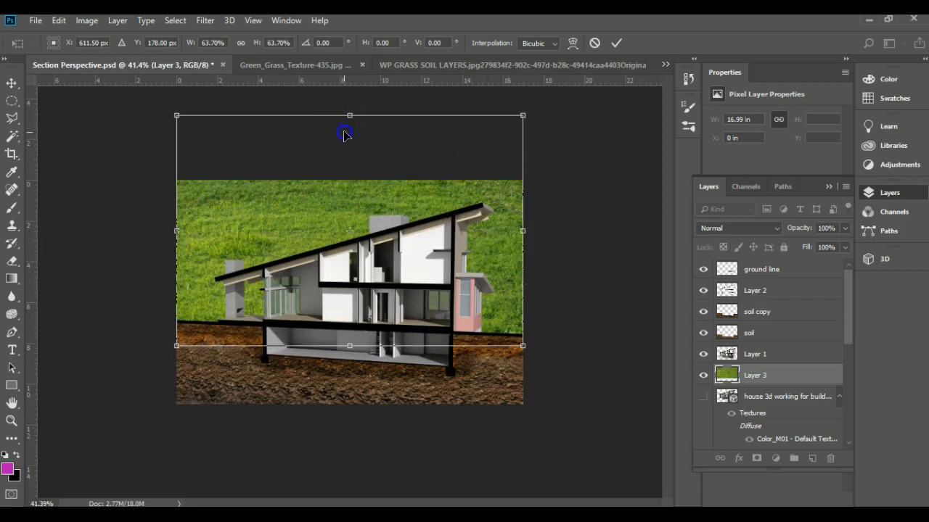
drag(349, 112, 348, 258)
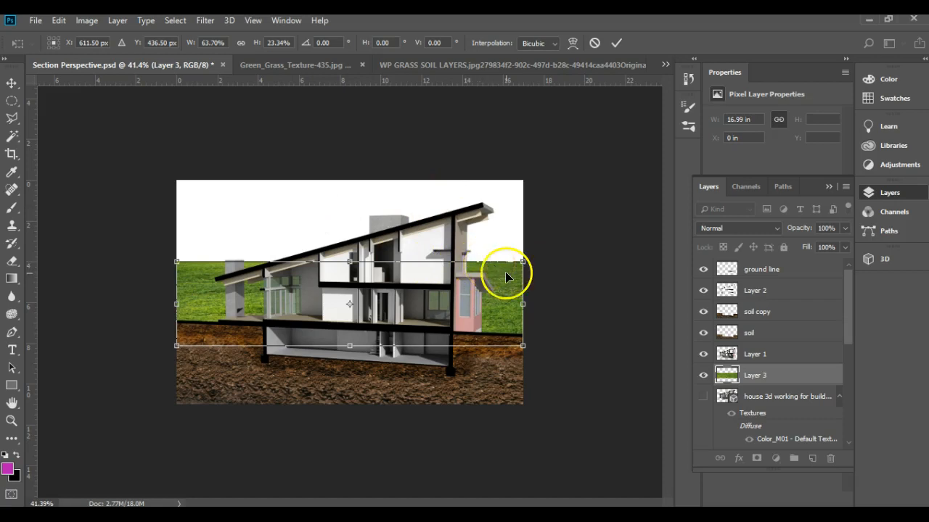
key(o)
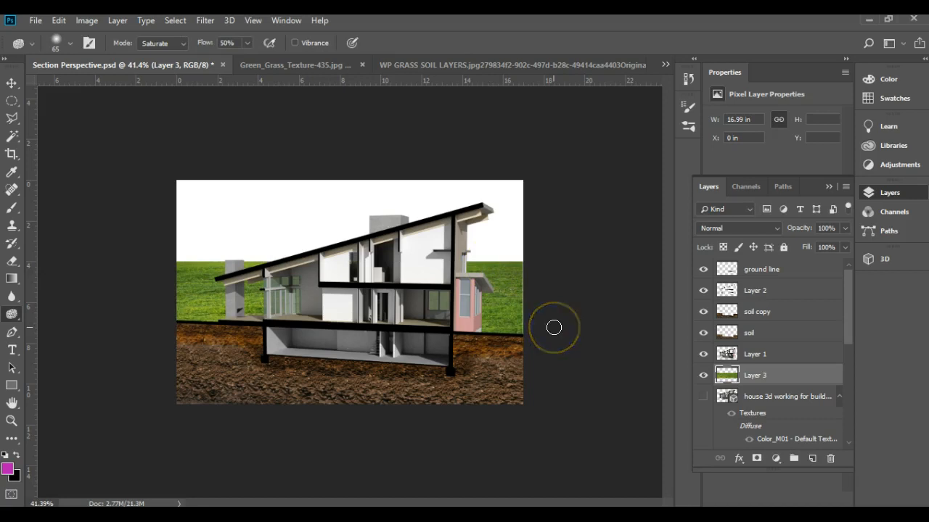
mouse_move(371, 346)
mouse_down()
mouse_move(252, 288)
mouse_move(228, 261)
mouse_move(439, 358)
mouse_move(542, 380)
mouse_move(517, 354)
mouse_move(490, 349)
mouse_move(518, 322)
mouse_move(325, 278)
mouse_move(248, 305)
mouse_move(300, 338)
mouse_move(452, 285)
mouse_move(474, 322)
mouse_move(474, 347)
mouse_move(513, 244)
mouse_move(498, 362)
mouse_move(509, 272)
mouse_up()
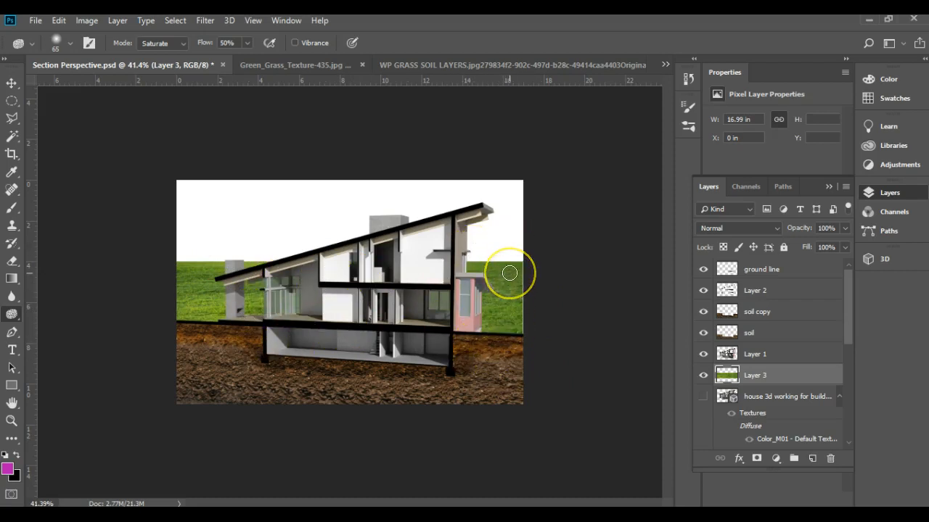
drag(502, 326, 508, 235)
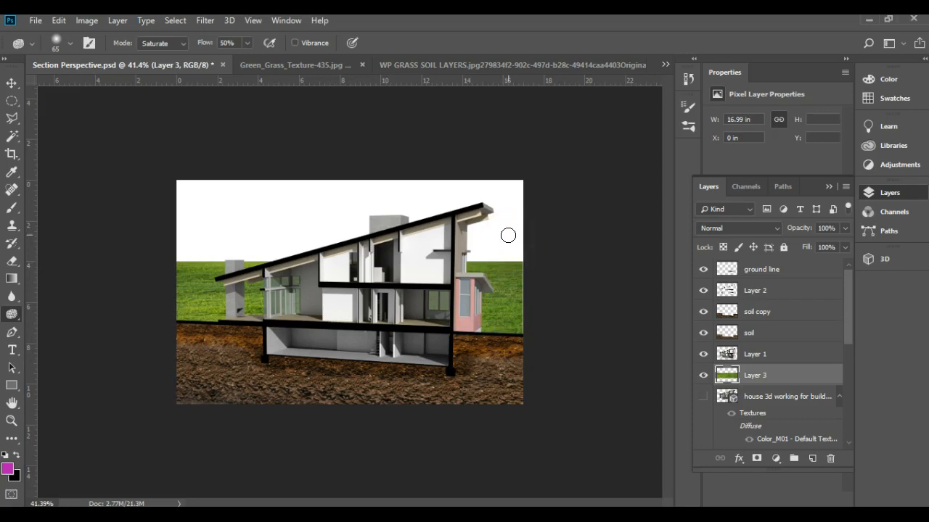
mouse_move(508, 235)
mouse_down()
mouse_move(499, 260)
mouse_move(470, 254)
mouse_move(492, 242)
mouse_up()
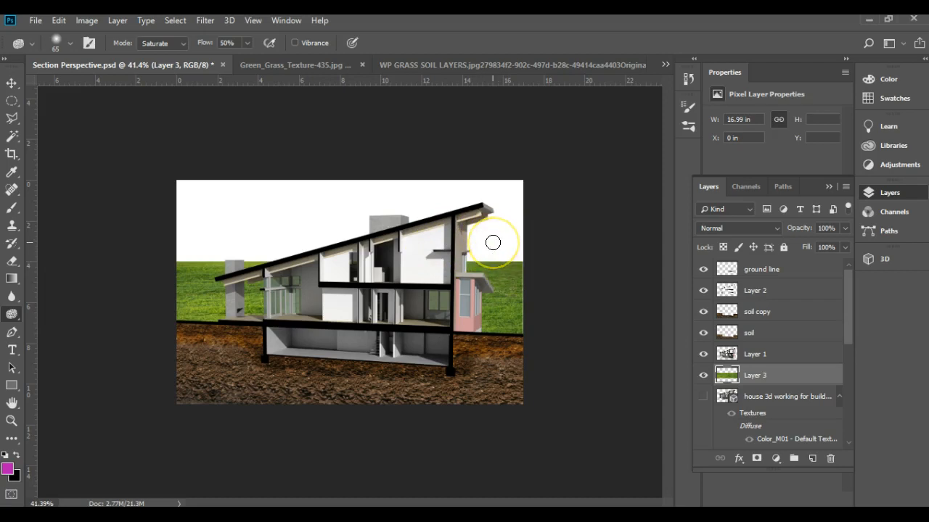
mouse_move(493, 242)
mouse_down()
mouse_move(469, 282)
mouse_move(489, 277)
mouse_up()
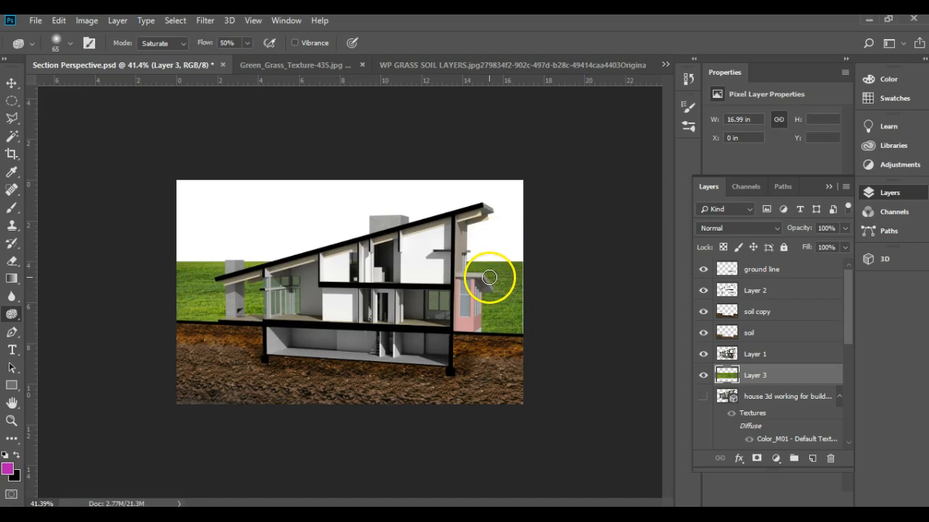
drag(474, 301, 519, 300)
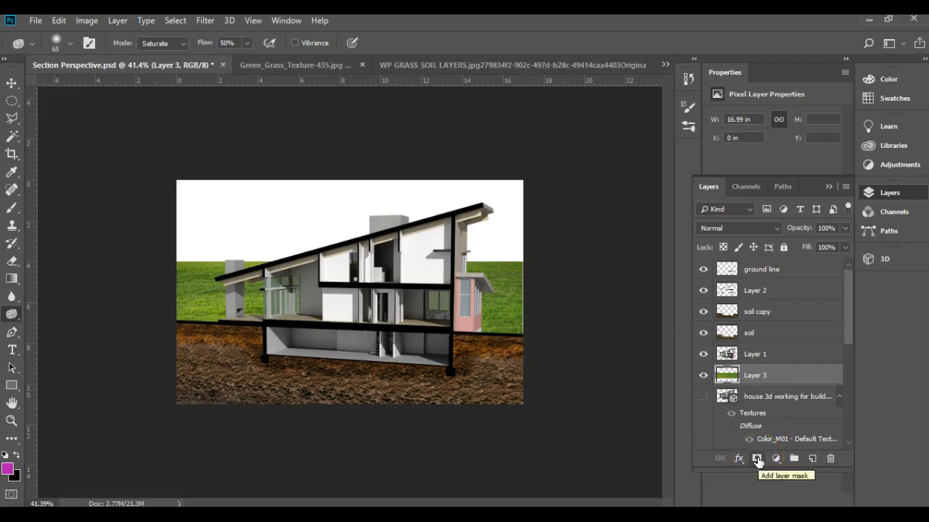
- Add a layer mask to the grass layer and select the full-width grass band with the Rectangular Marquee tool
click(756, 459)
click(760, 379)
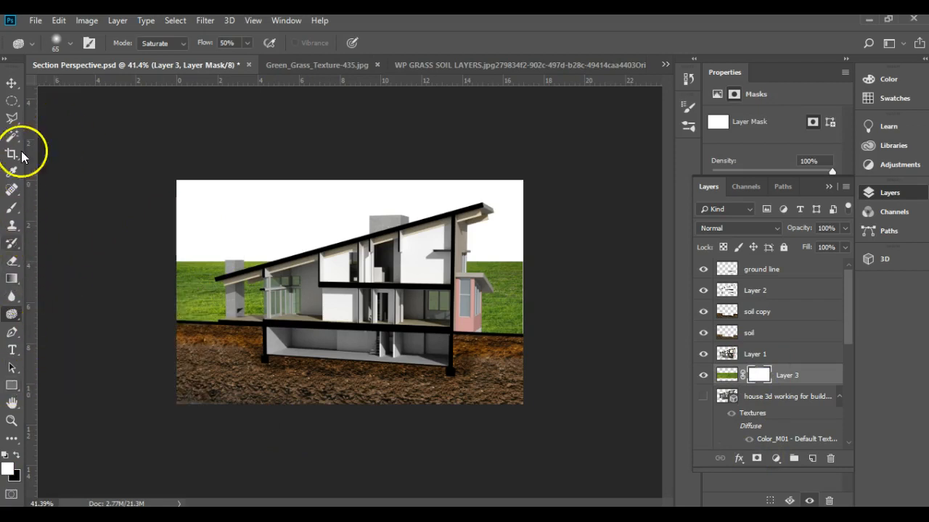
click(13, 106)
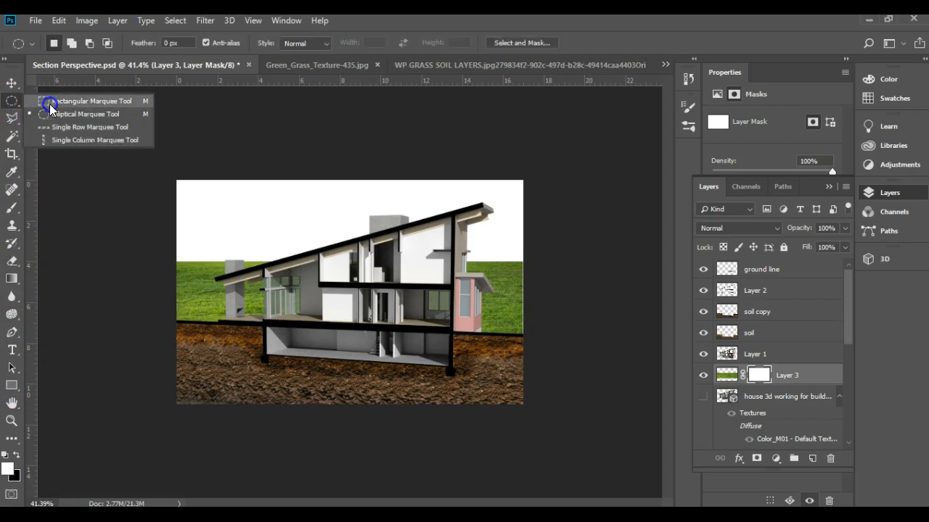
click(73, 101)
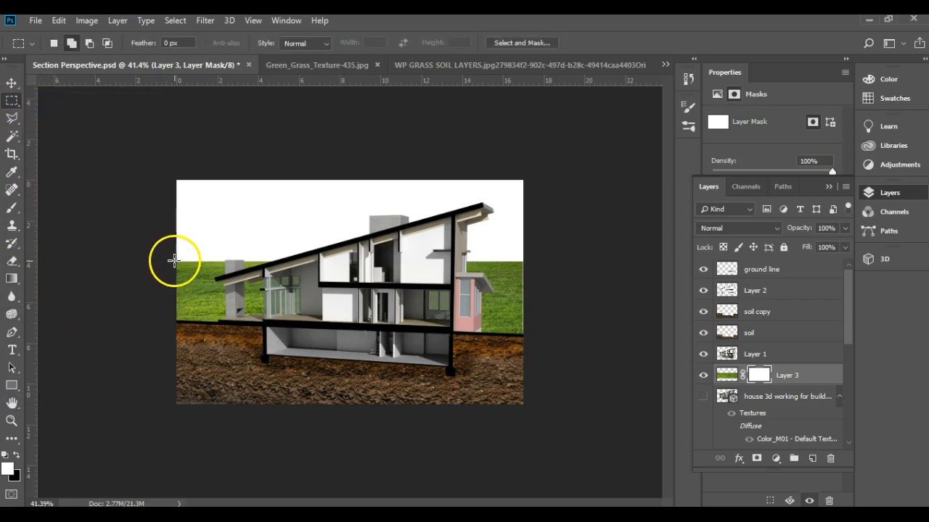
drag(173, 257, 531, 336)
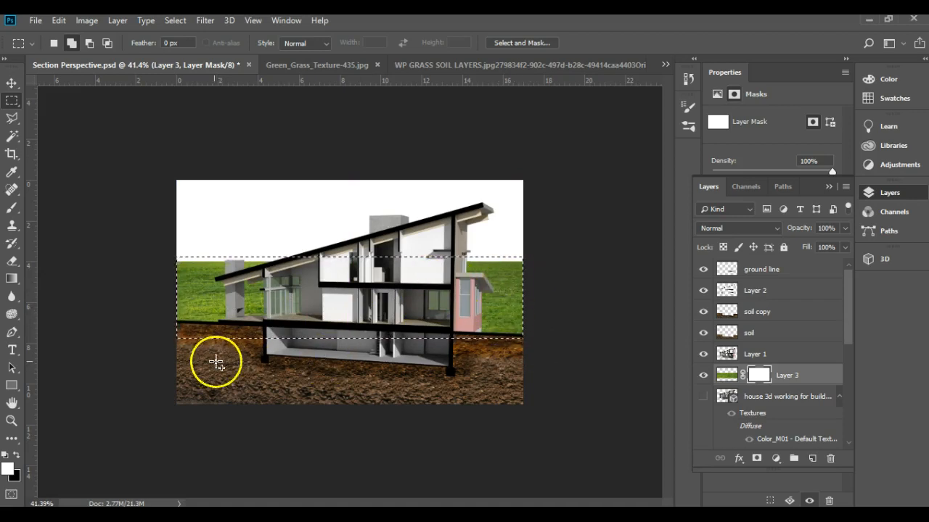
- Fade the grass band's upper edge into the white background with a linear white-to-black gradient on its mask, and clear the selection
click(12, 278)
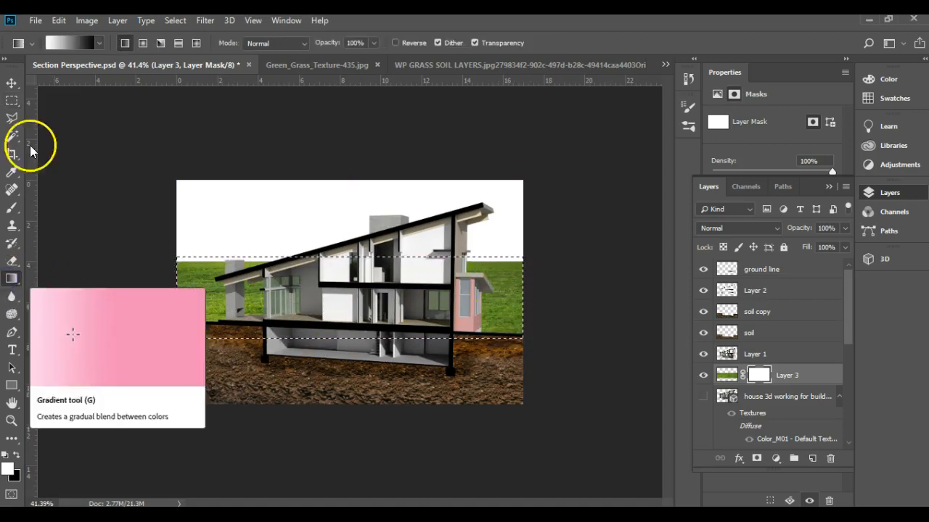
click(99, 43)
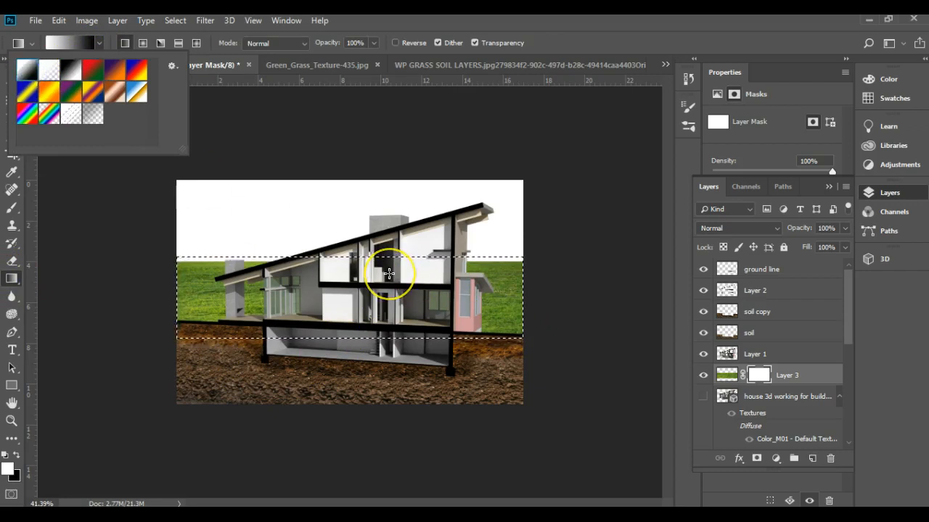
click(375, 269)
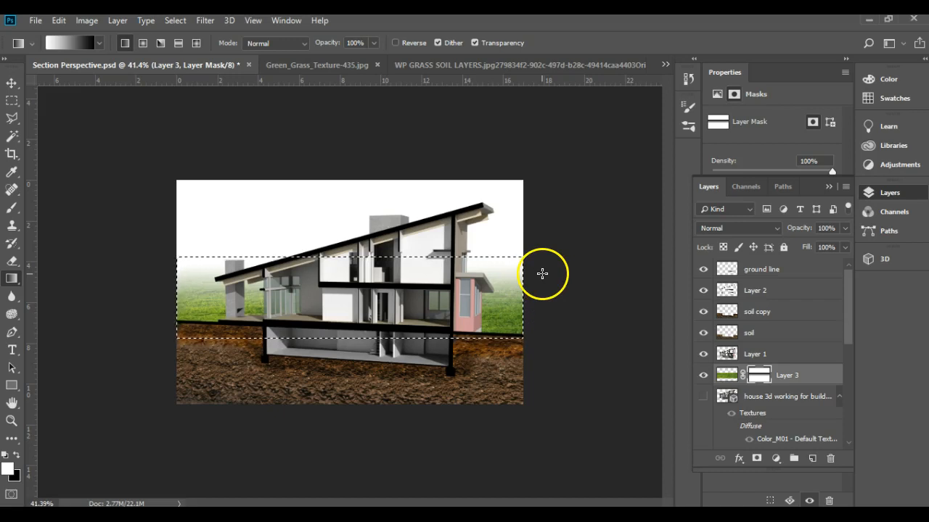
key(ctrl+d)
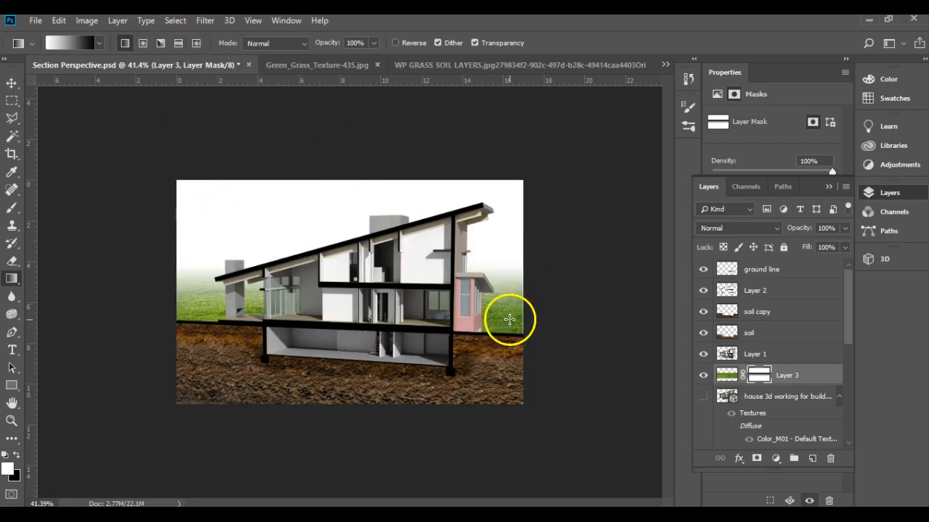